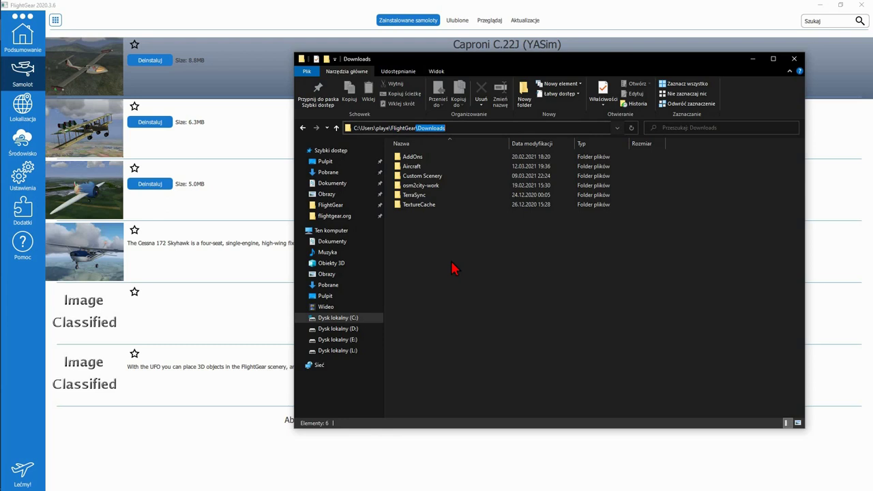
# Create a folder named Custom Aircrafts in FlightGear's Downloads folder and open it
pyautogui.click(450, 247)
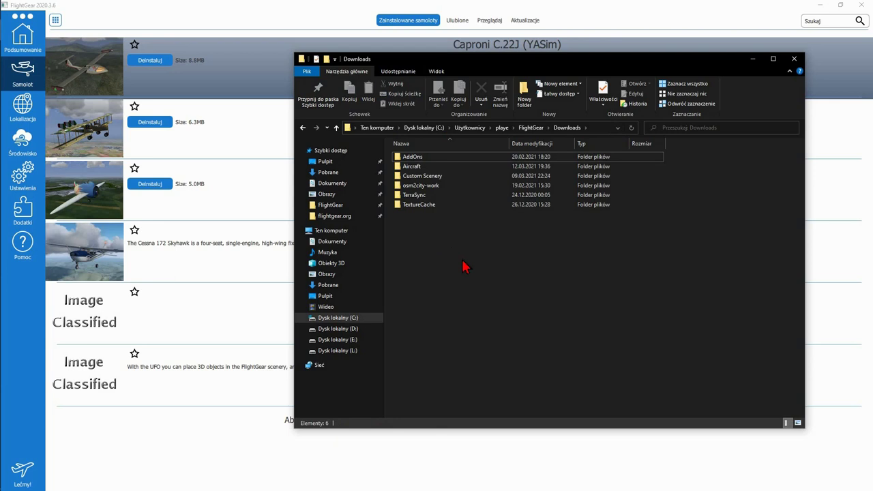
pyautogui.click(524, 109)
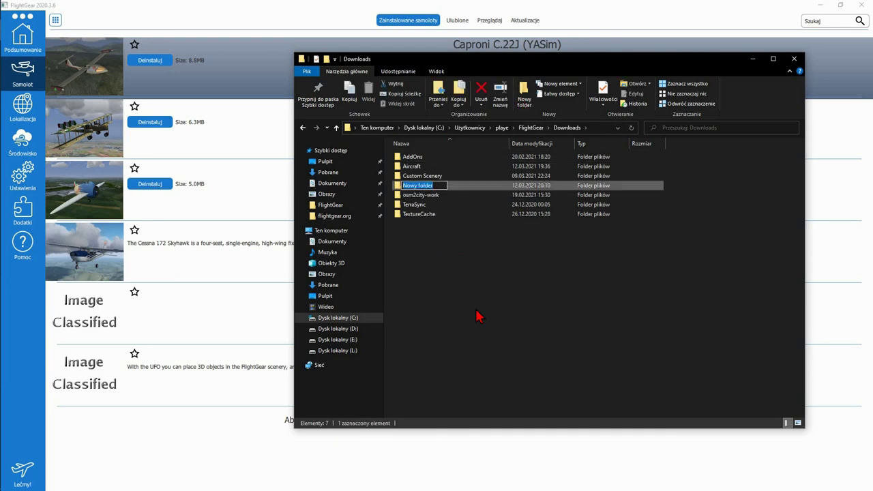
pyautogui.write('Custom Aircrafts')
pyautogui.press('Return')
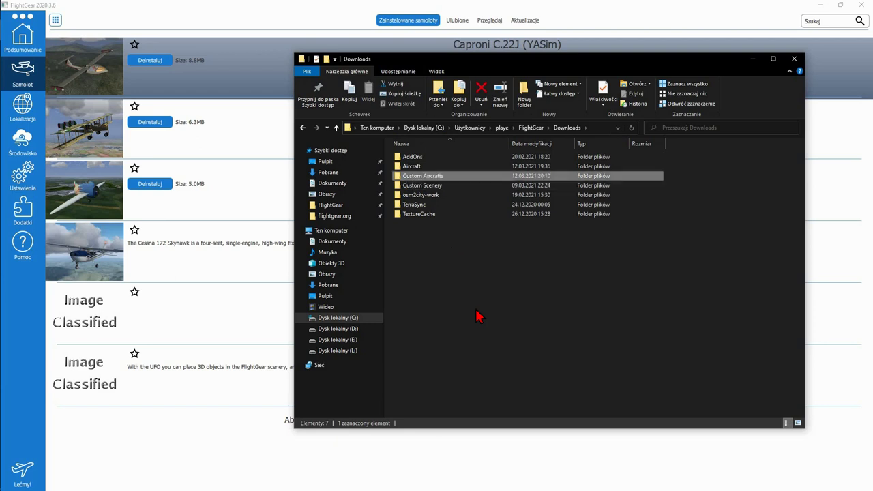
pyautogui.doubleClick(433, 180)
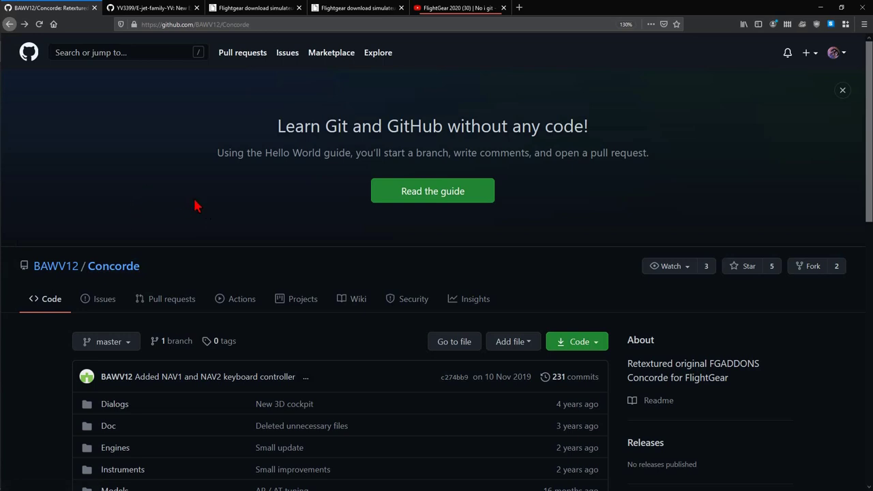
# Look through the file list and details of the BAWV12/Concorde repository on GitHub in the browser
pyautogui.scroll(-5, 204, 211)
pyautogui.scroll(5, 225, 221)
pyautogui.scroll(-3, 153, 165)
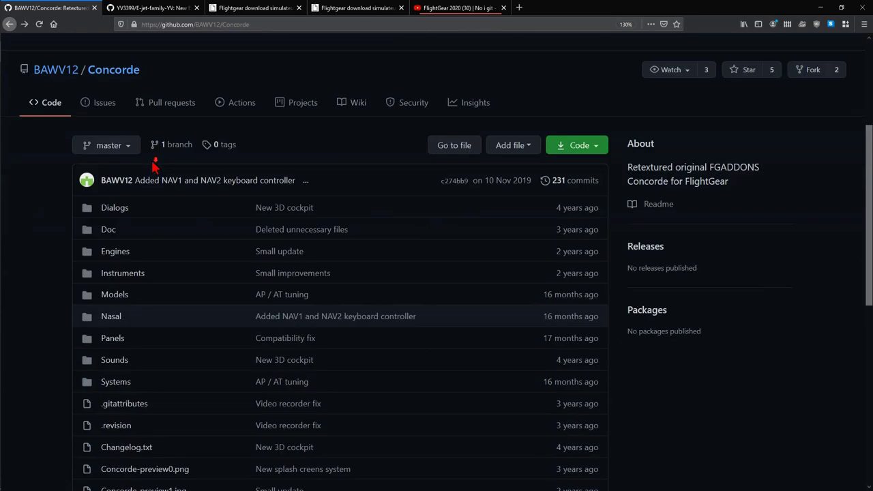
pyautogui.scroll(-4, 435, 279)
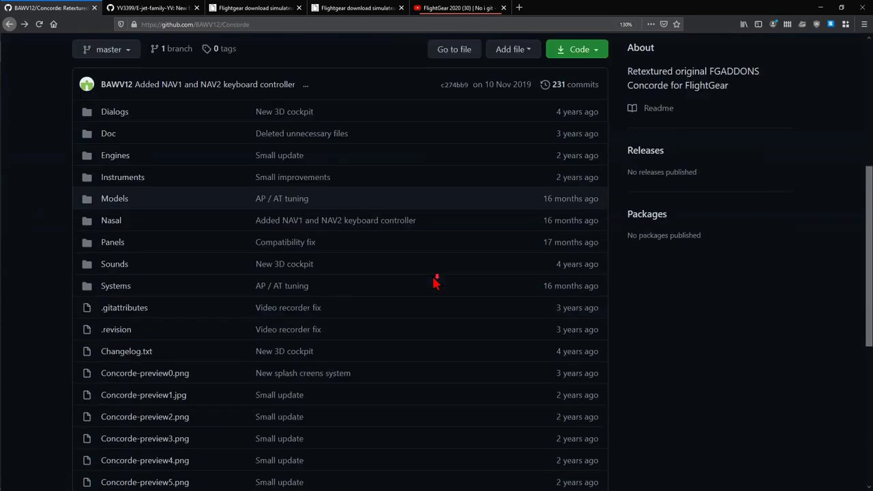
pyautogui.scroll(7, 435, 281)
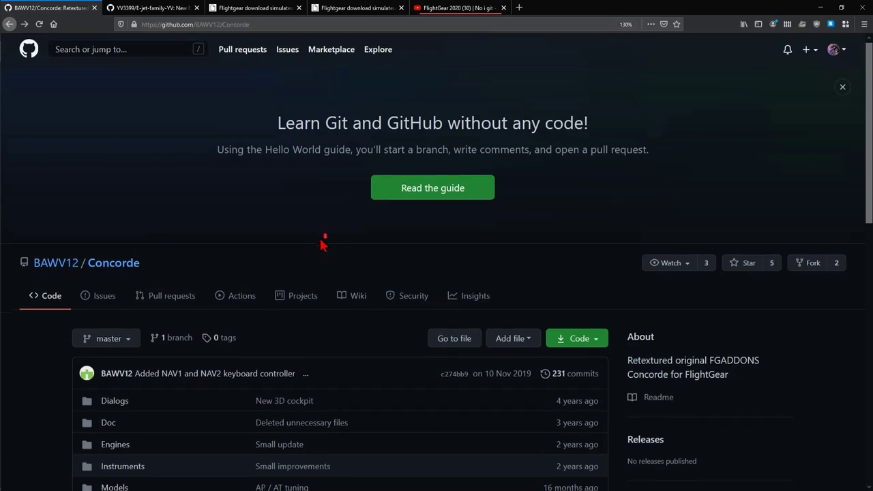
pyautogui.scroll(-5, 321, 245)
pyautogui.scroll(3, 401, 260)
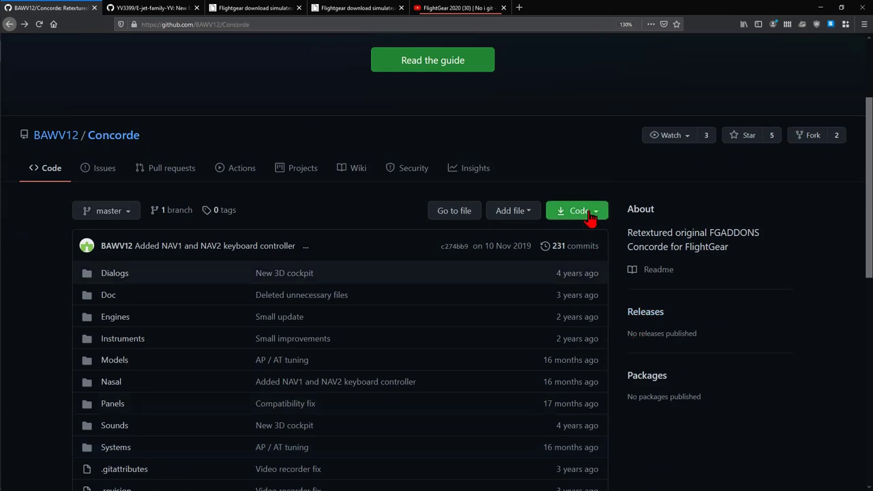
pyautogui.scroll(-2, 590, 217)
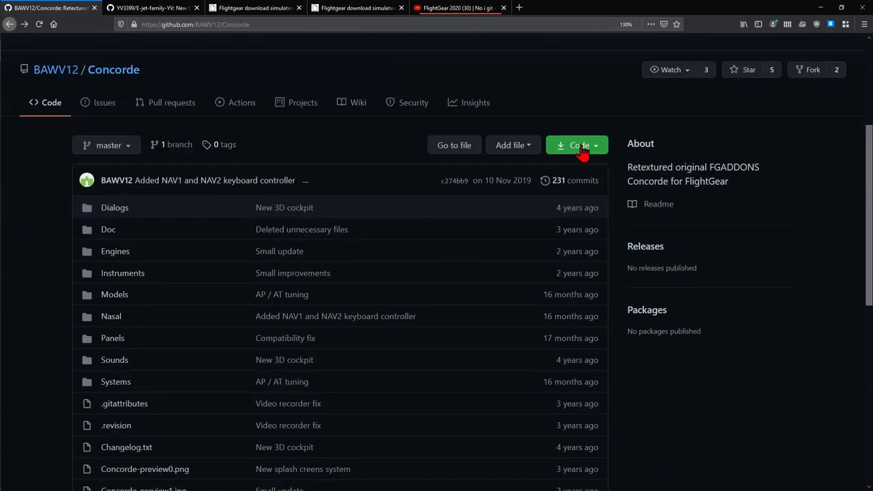
# Download the Concorde repository as a ZIP, saving Concorde-master.zip in FlightGear's Downloads\Custom Aircrafts folder
pyautogui.click(586, 155)
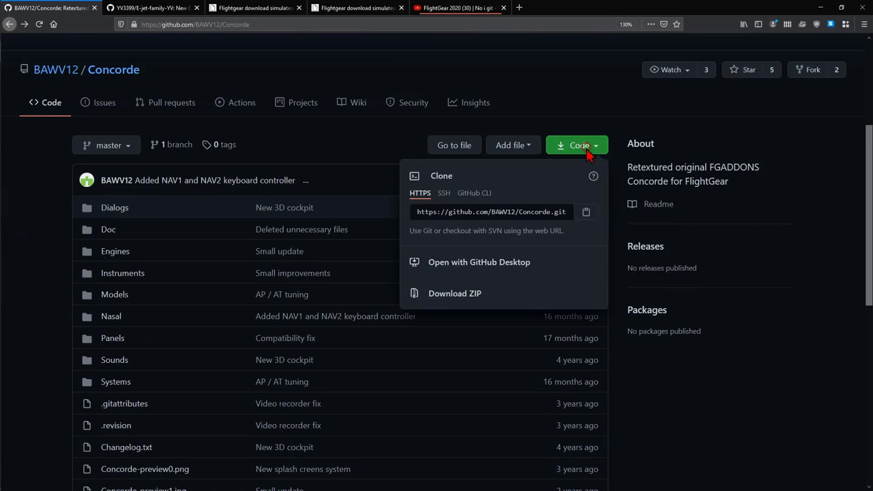
pyautogui.click(461, 304)
pyautogui.click(463, 302)
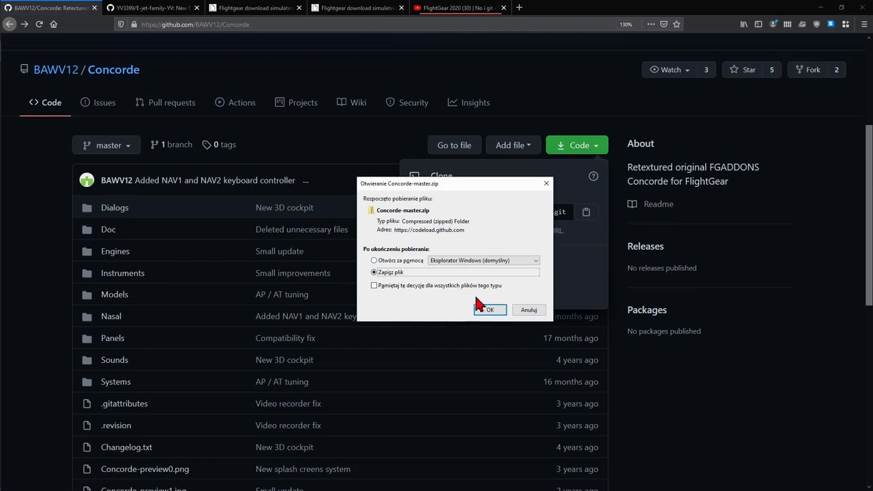
pyautogui.click(488, 311)
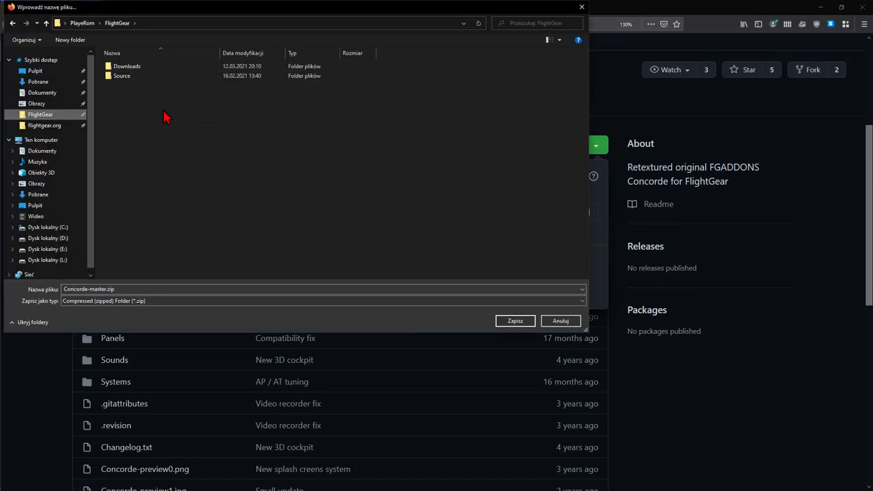
pyautogui.doubleClick(126, 66)
pyautogui.click(135, 88)
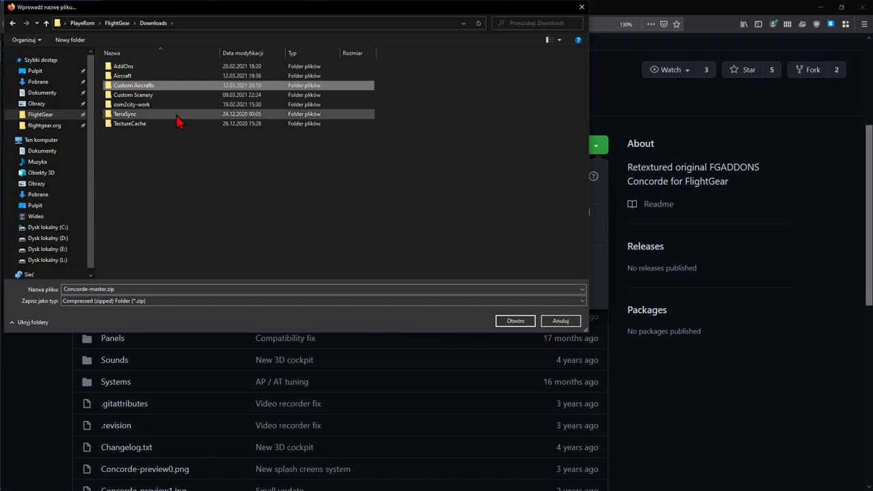
pyautogui.doubleClick(155, 86)
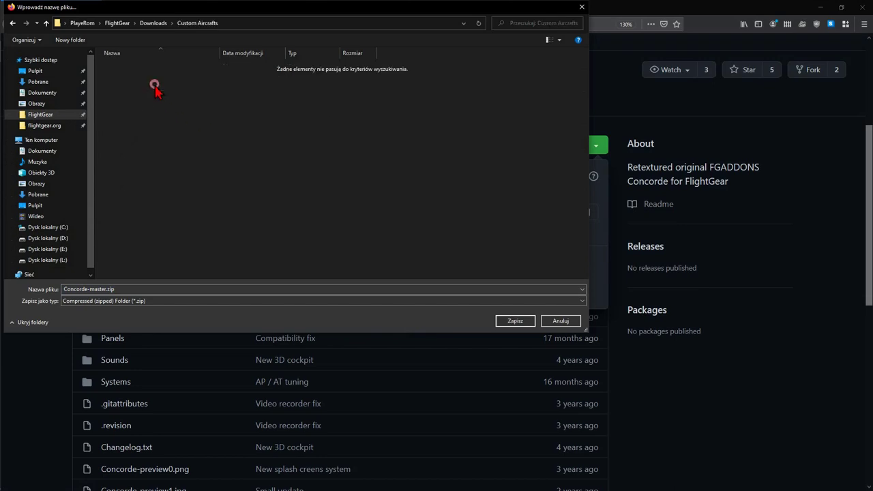
pyautogui.click(505, 320)
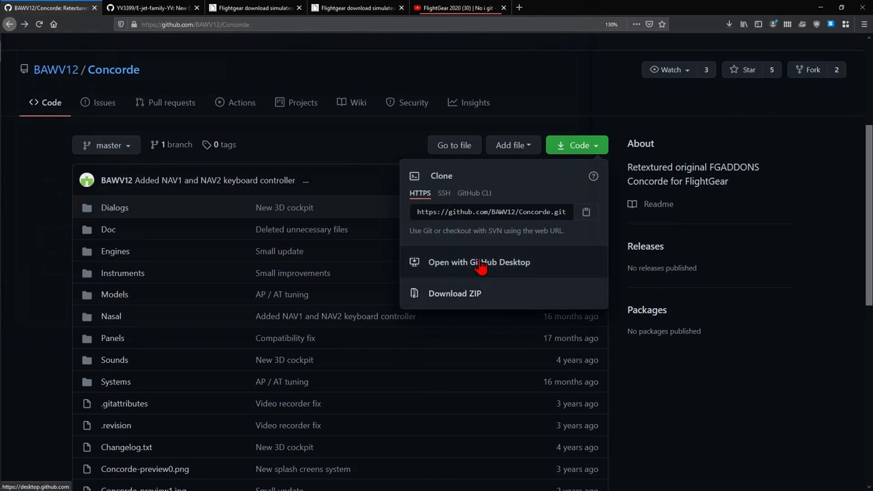
# Check the progress of the Concorde-master.zip download and highlight the repository's HTTPS clone URL
pyautogui.click(731, 26)
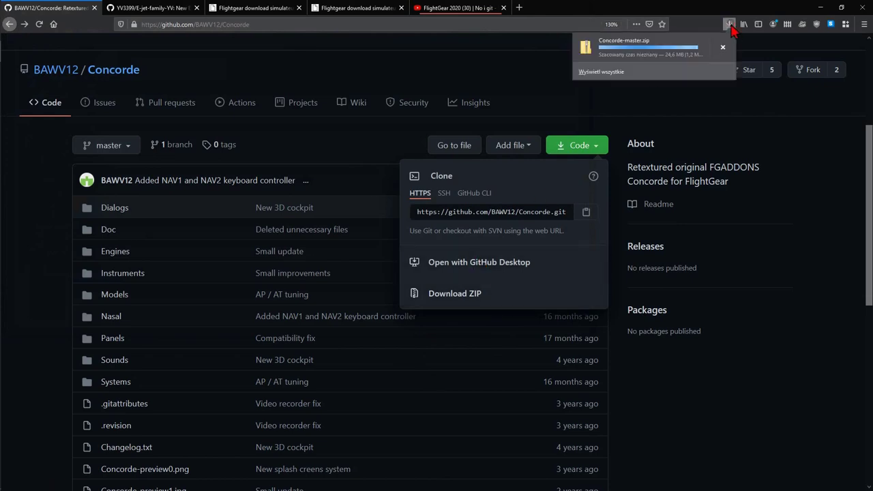
pyautogui.click(684, 27)
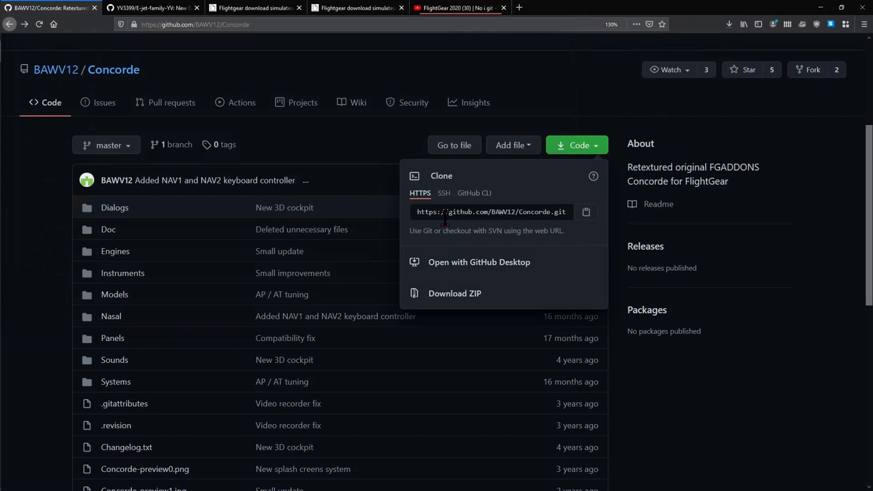
pyautogui.moveTo(416, 214); pyautogui.dragTo(572, 210)
pyautogui.click(570, 211)
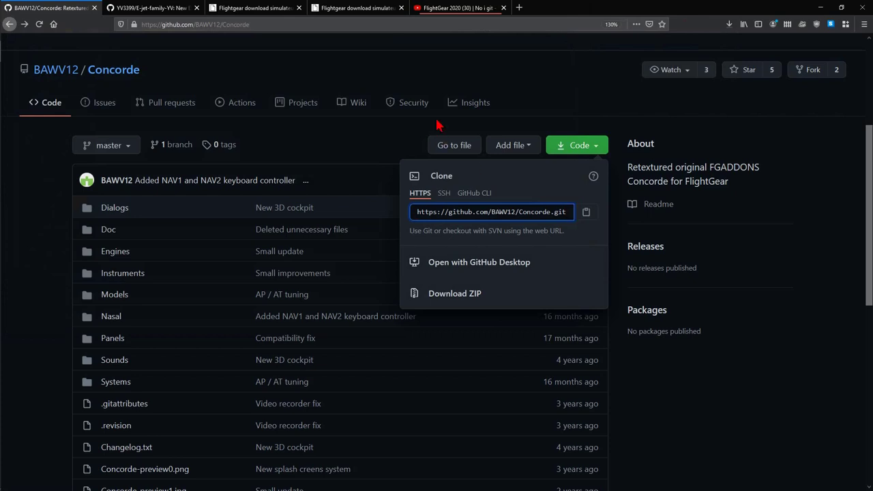
# View the YouTube page "FlightGear 2020 (30) | No i git", then review the Concorde repository's clone and download options
pyautogui.click(443, 9)
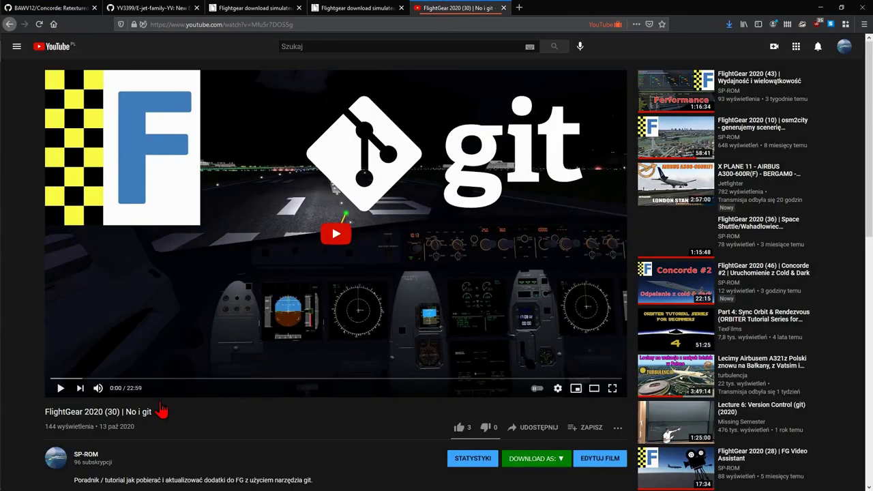
pyautogui.doubleClick(113, 412)
pyautogui.click(170, 424)
pyautogui.click(60, 8)
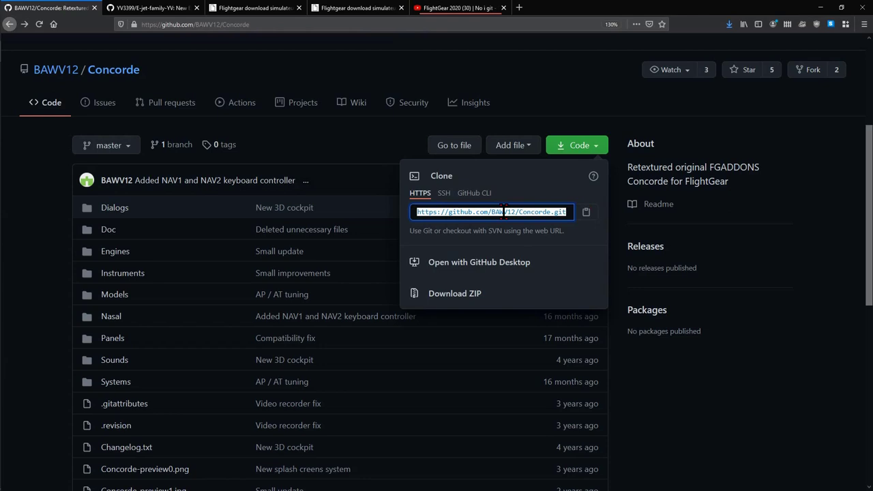
pyautogui.click(366, 152)
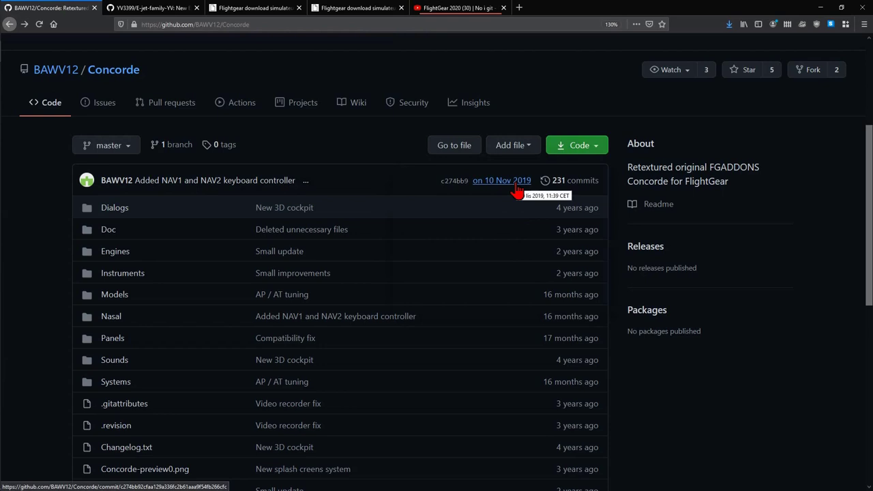
pyautogui.click(556, 151)
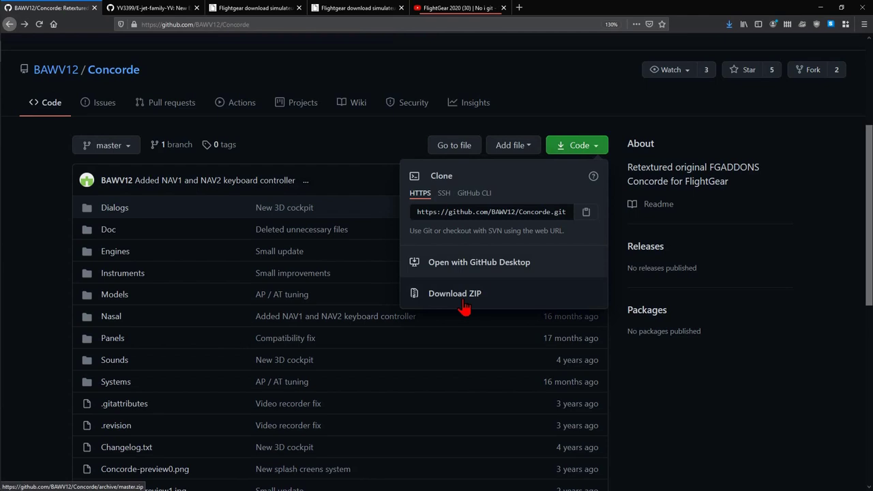
pyautogui.click(343, 153)
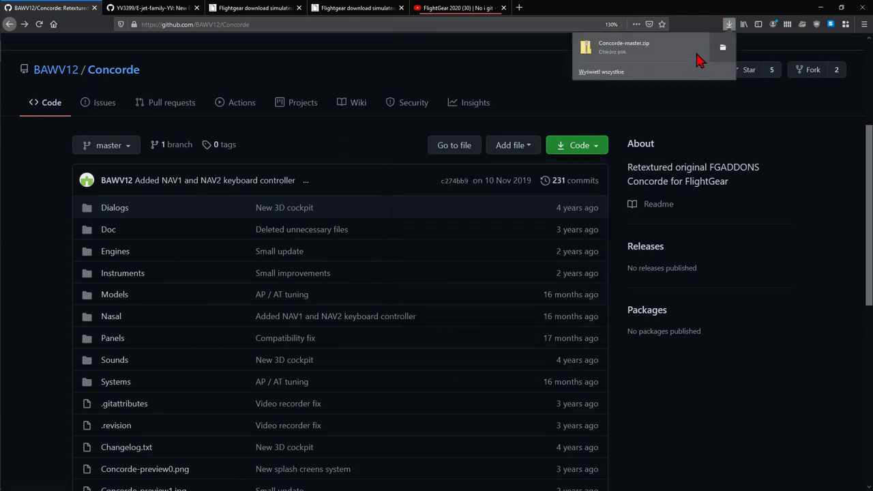
# Show the downloaded Concorde-master.zip in its folder and extract its Concorde-master folder into Custom Aircrafts
pyautogui.click(719, 46)
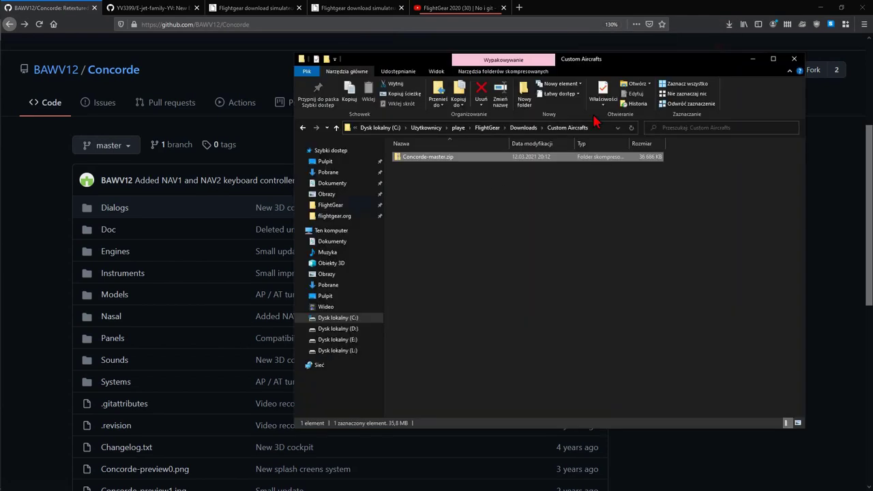
pyautogui.click(431, 179)
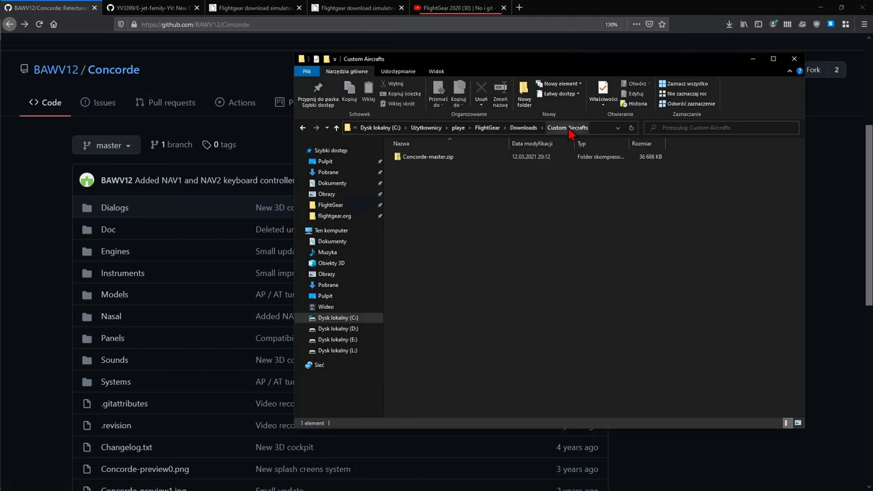
pyautogui.rightClick(438, 158)
pyautogui.click(527, 178)
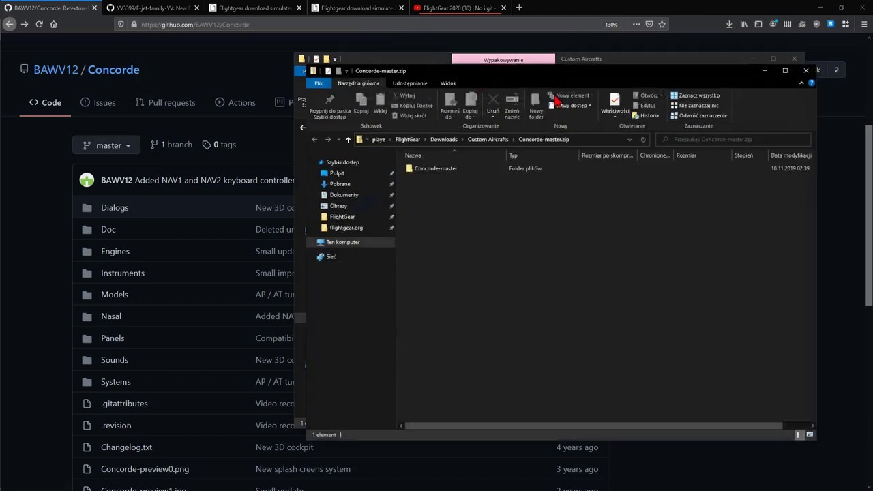
pyautogui.moveTo(620, 66); pyautogui.dragTo(662, 259)
pyautogui.moveTo(519, 348); pyautogui.dragTo(471, 222)
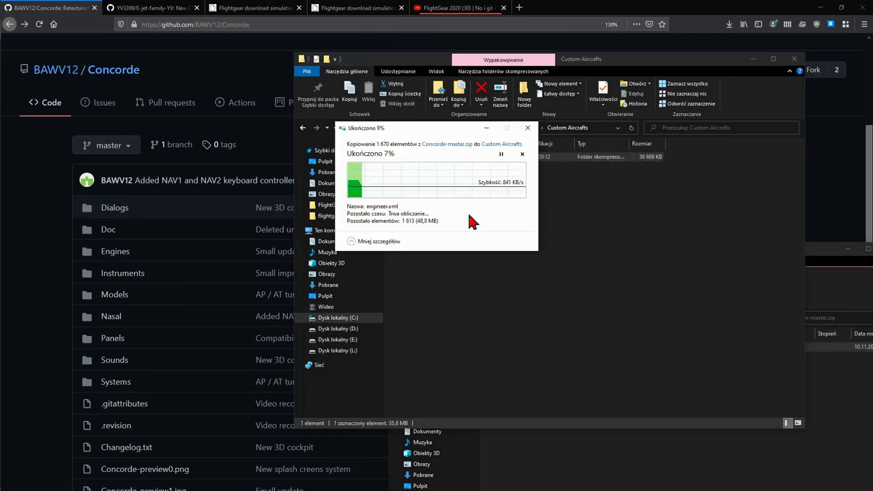
pyautogui.moveTo(823, 255); pyautogui.dragTo(759, 271)
pyautogui.click(758, 267)
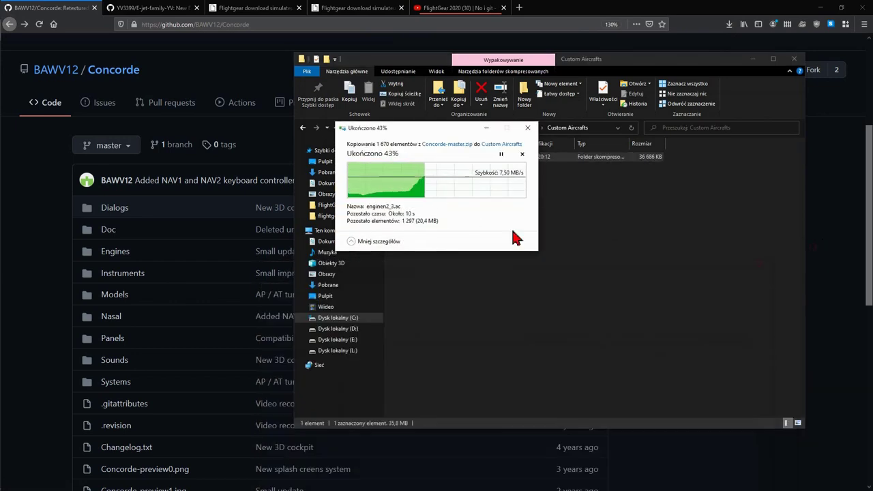
pyautogui.moveTo(448, 130); pyautogui.dragTo(247, 142)
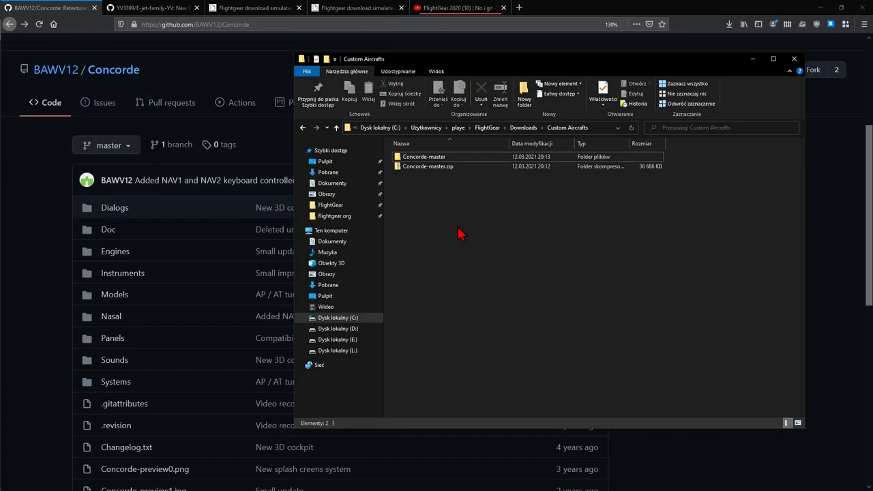
# Inspect the extracted Concorde-master folder, recheck the repository's download options on GitHub, and return to the Custom Aircrafts folder
pyautogui.click(438, 167)
pyautogui.press('Up')
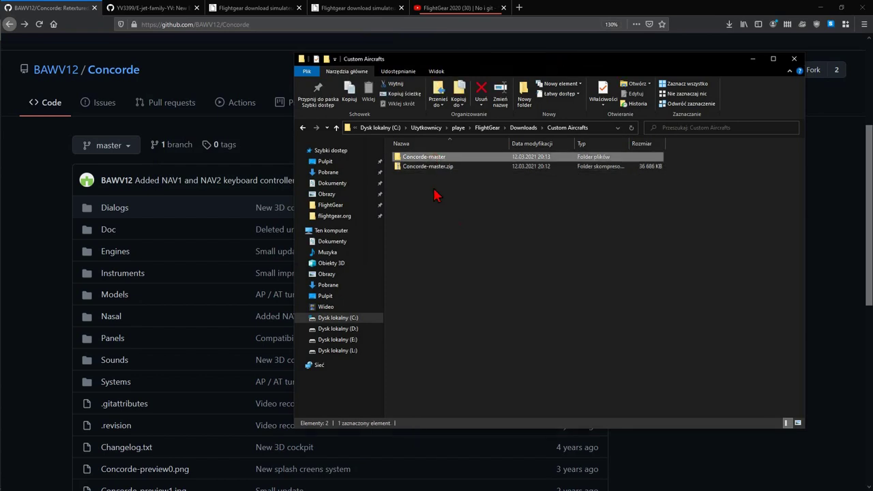
pyautogui.moveTo(429, 159)
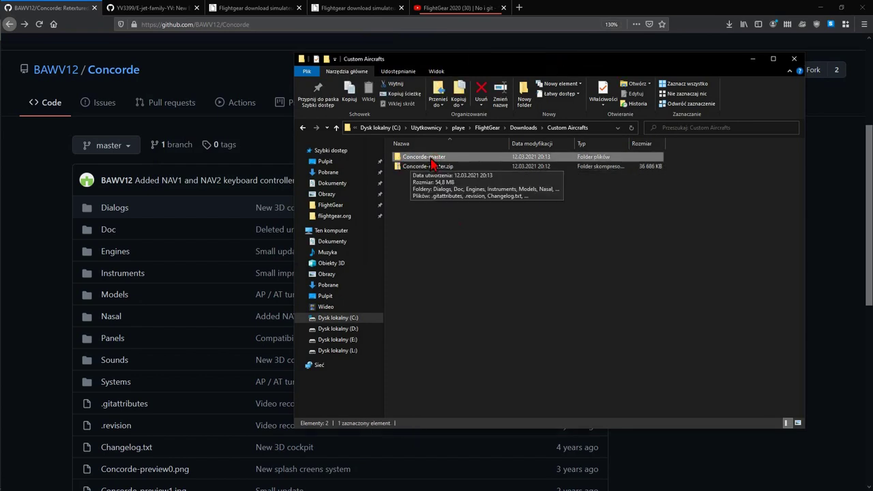
pyautogui.click(264, 151)
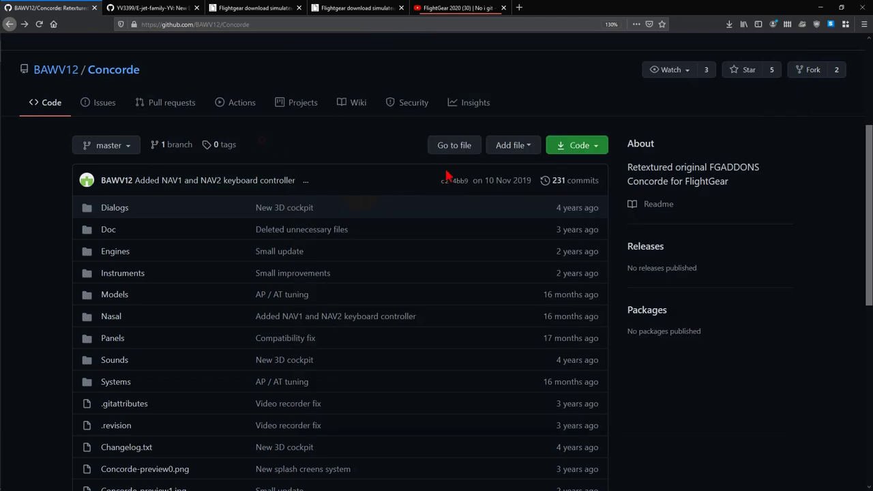
pyautogui.click(577, 145)
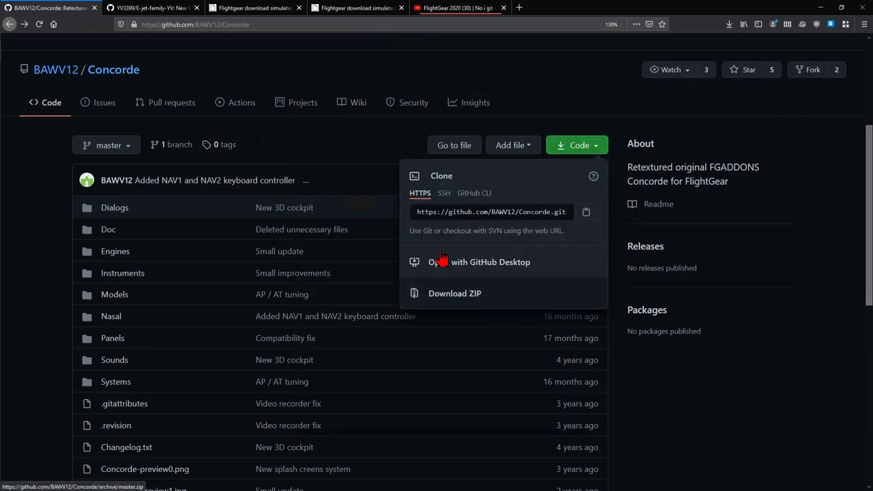
pyautogui.click(399, 82)
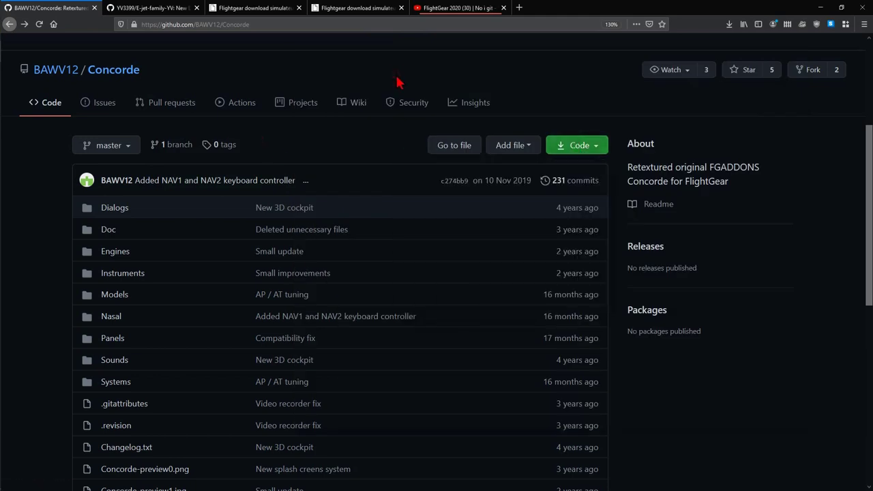
pyautogui.hotkey('alt', 'Tab')
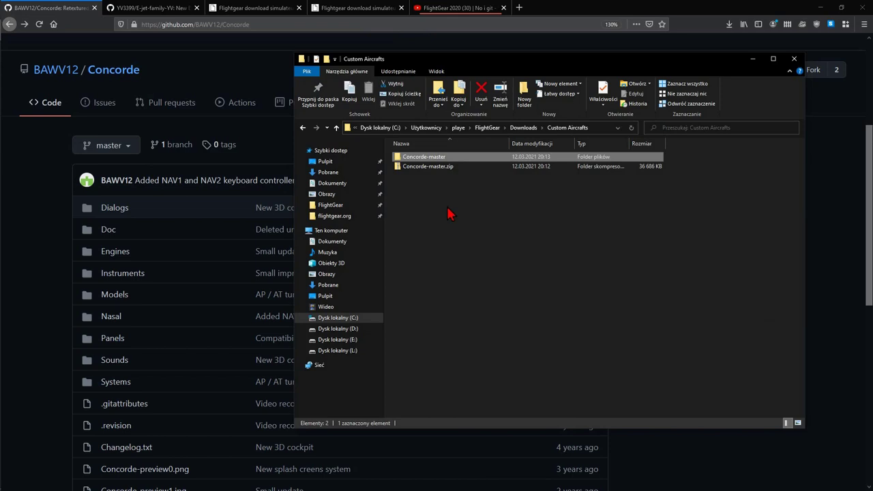
# Check the contents of the extracted Concorde-master folder and return to the Custom Aircrafts folder
pyautogui.click(447, 208)
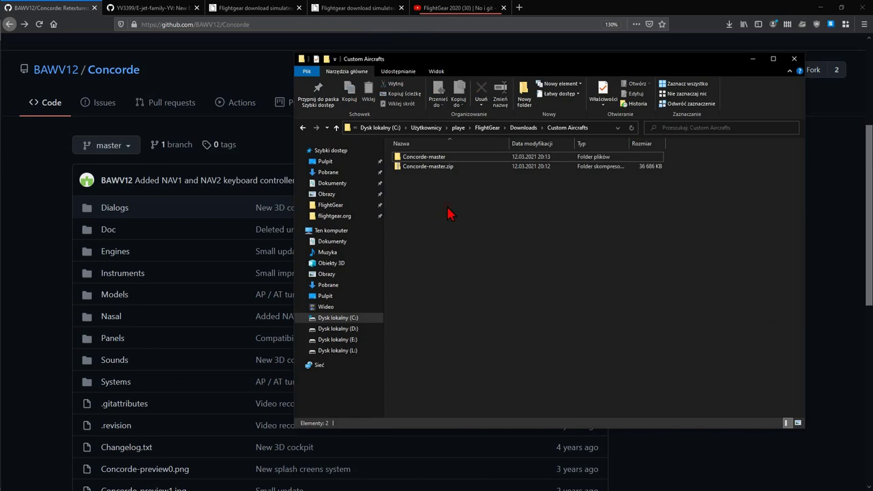
pyautogui.click(413, 161)
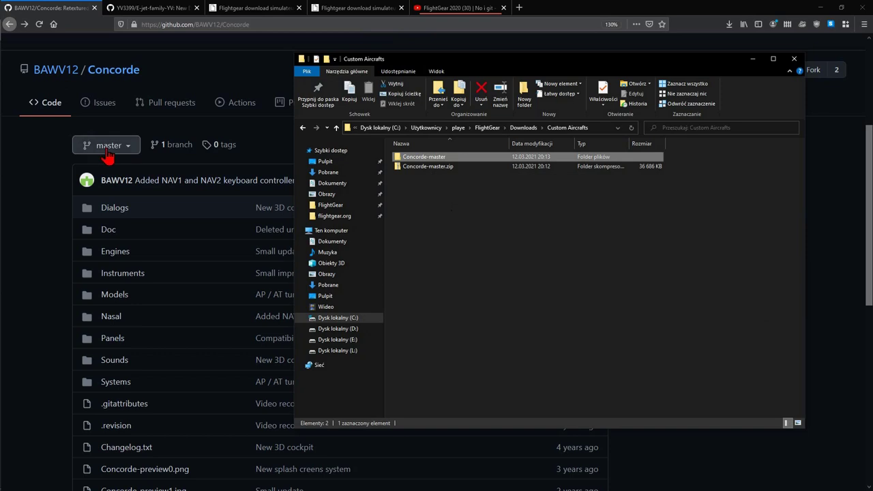
pyautogui.doubleClick(456, 159)
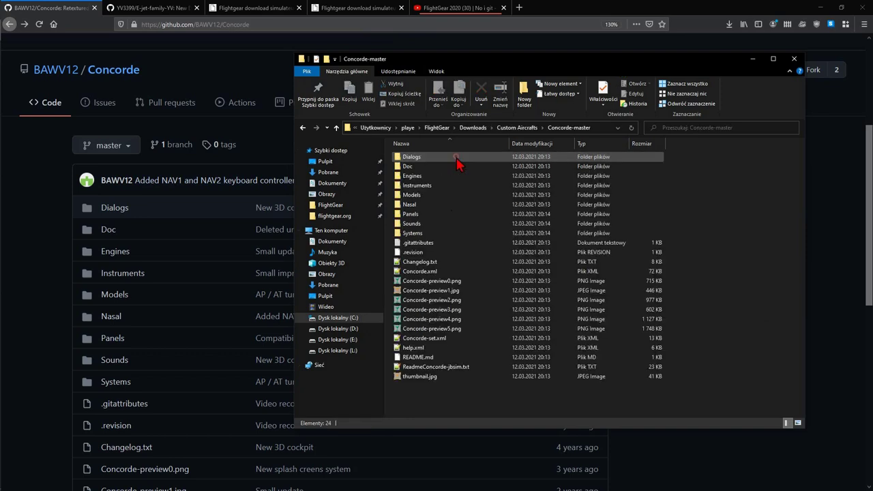
pyautogui.click(487, 128)
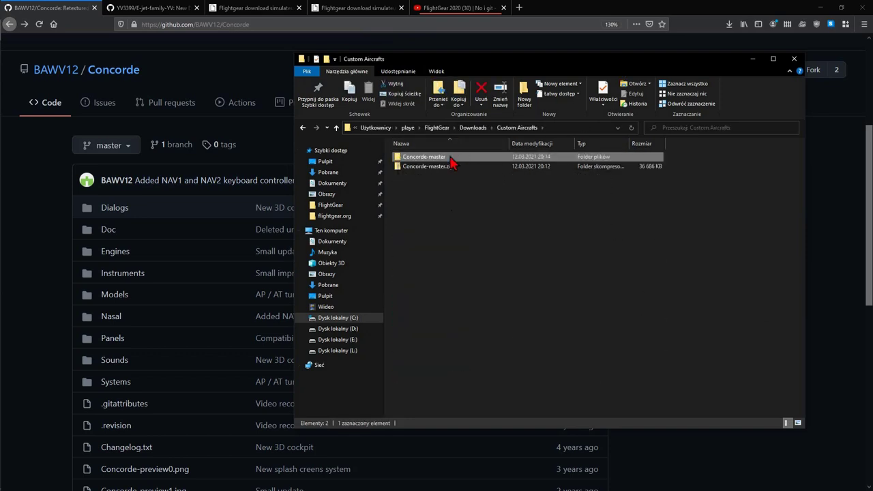
# Rename the Concorde-master folder in Custom Aircrafts to Concorde
pyautogui.click(452, 158)
pyautogui.press('End')
pyautogui.press('BackSpace')
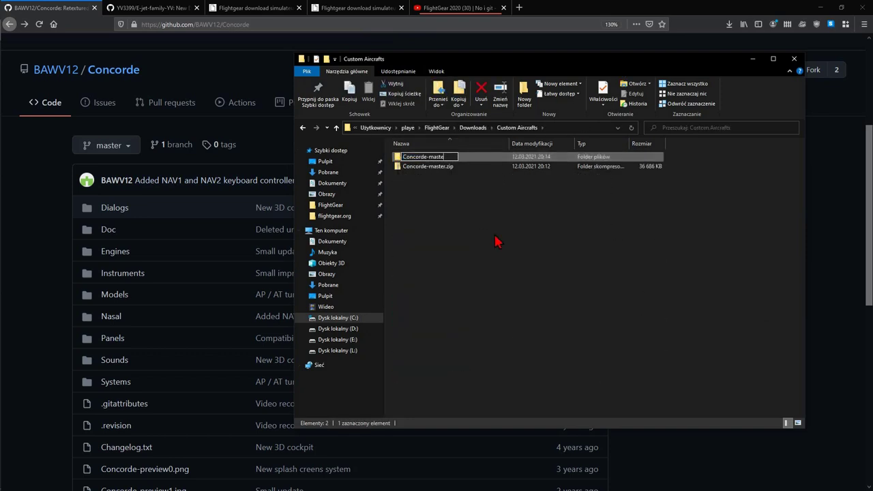
pyautogui.press('Return')
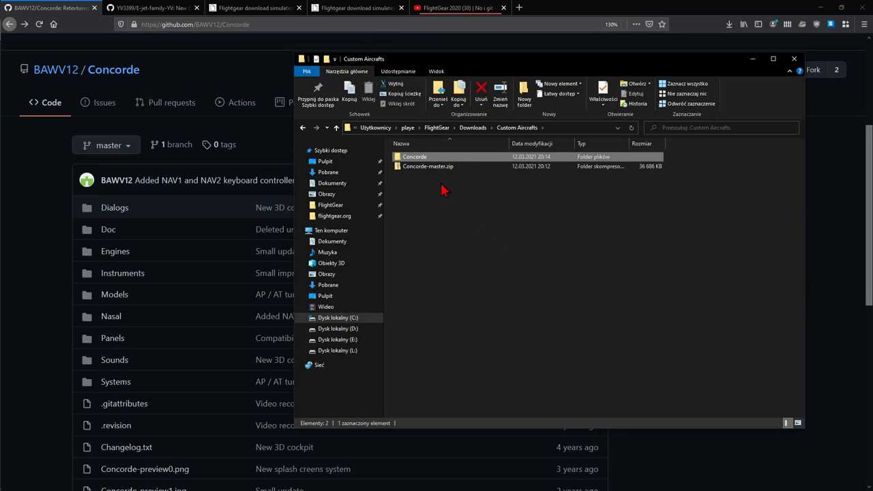
# Switch to the E-jet-family-YV repository on GitHub, look over its file list, and point out the repository name
pyautogui.click(154, 8)
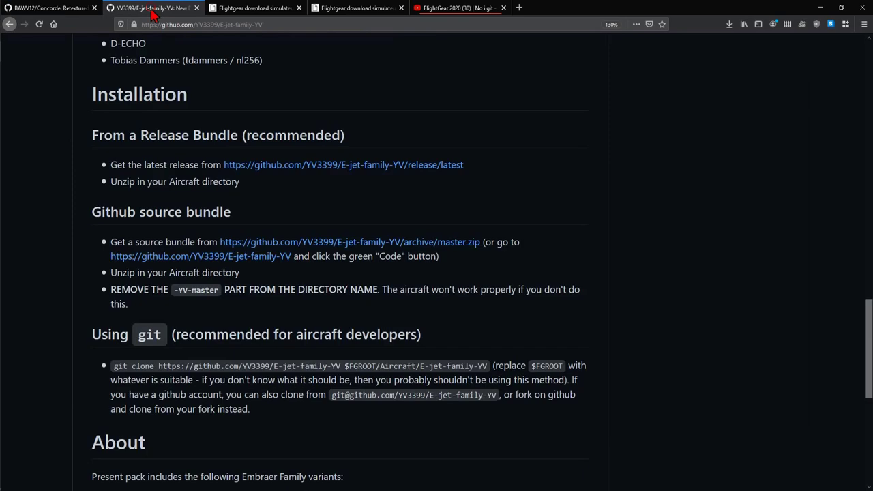
pyautogui.scroll(15, 436, 191)
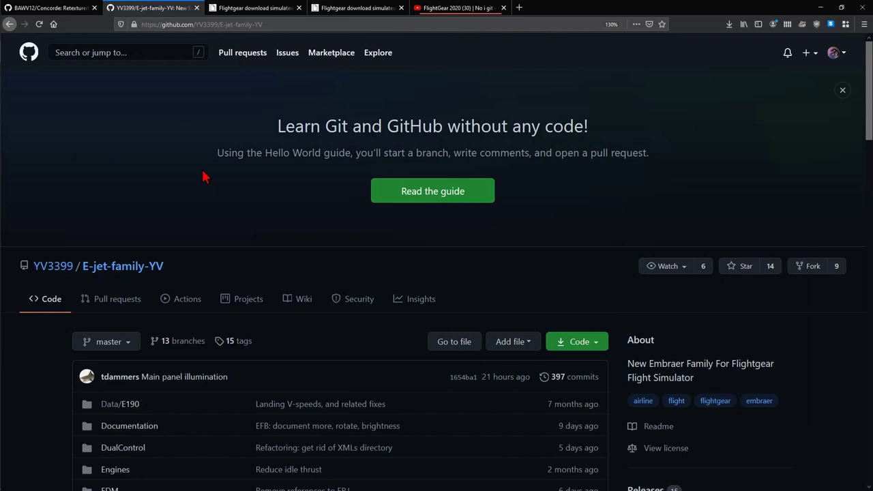
pyautogui.scroll(-5, 232, 187)
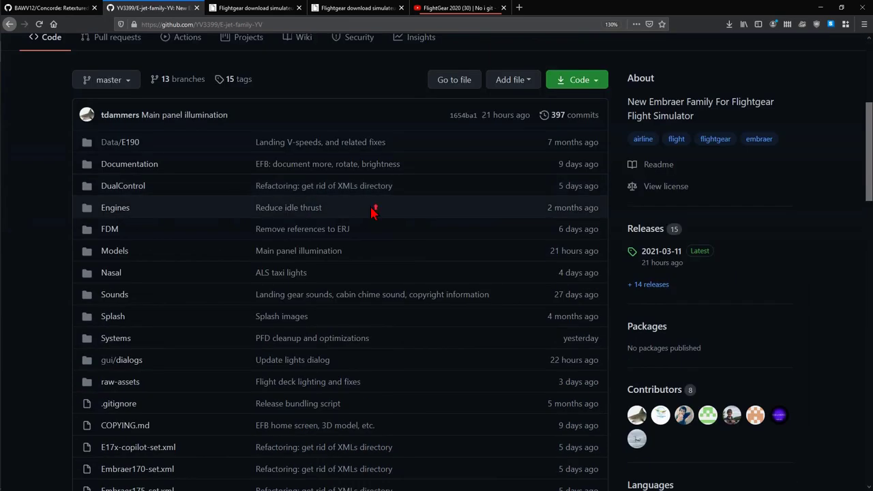
pyautogui.scroll(5, 372, 211)
pyautogui.scroll(-4, 304, 240)
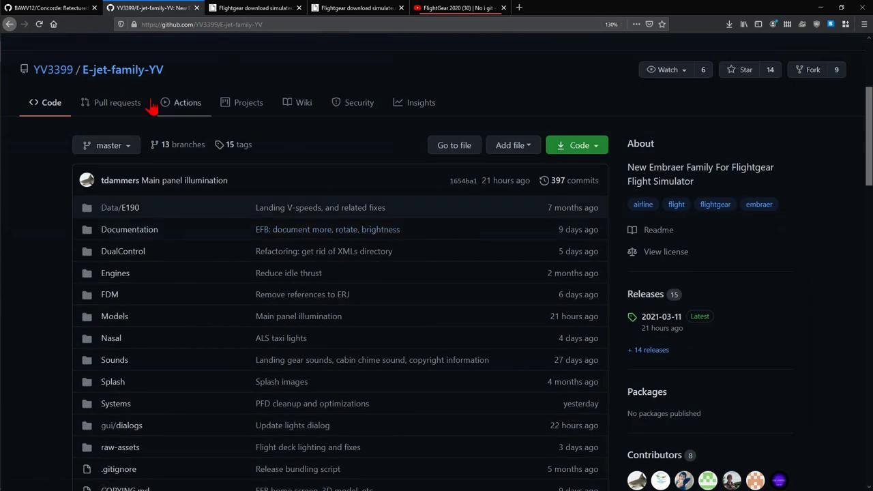
pyautogui.moveTo(34, 81)
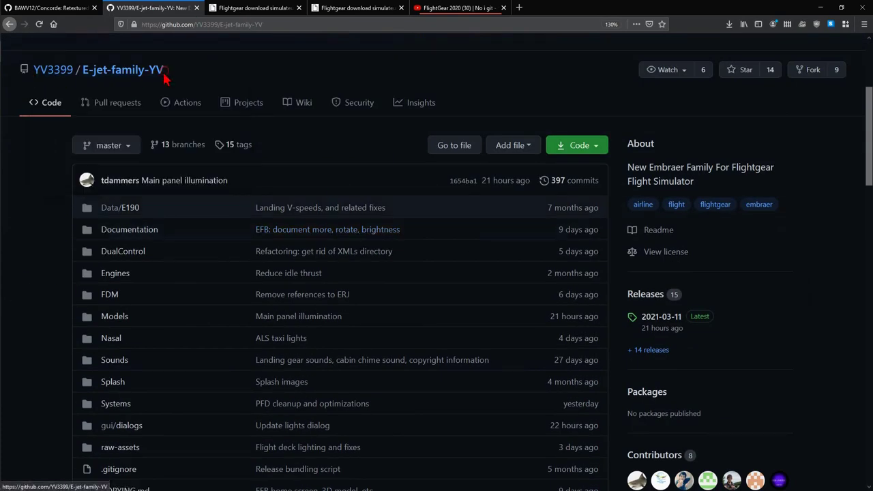
pyautogui.moveTo(167, 75); pyautogui.dragTo(85, 80)
pyautogui.click(203, 84)
pyautogui.scroll(4, 202, 84)
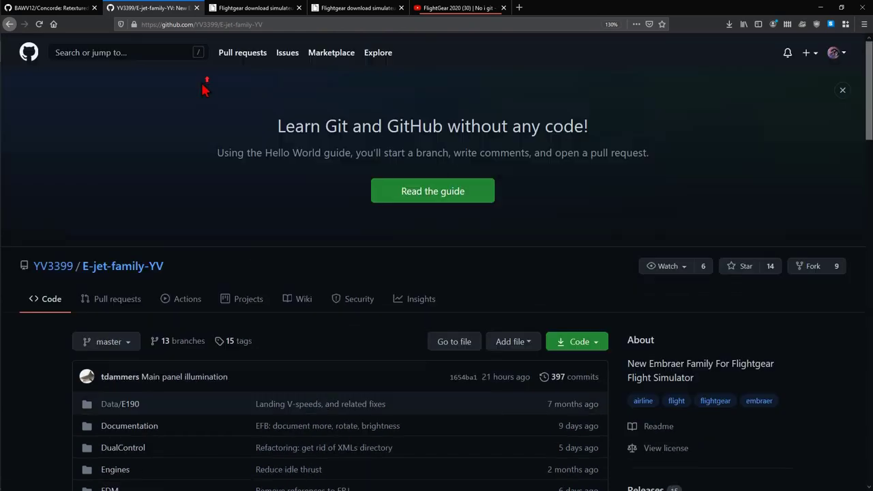
# Browse the E-jet-family-YV page down to the Installation section of its README
pyautogui.click(83, 53)
pyautogui.click(88, 140)
pyautogui.scroll(-2, 307, 228)
pyautogui.scroll(-3, 330, 231)
pyautogui.scroll(2, 335, 228)
pyautogui.scroll(-8, 338, 235)
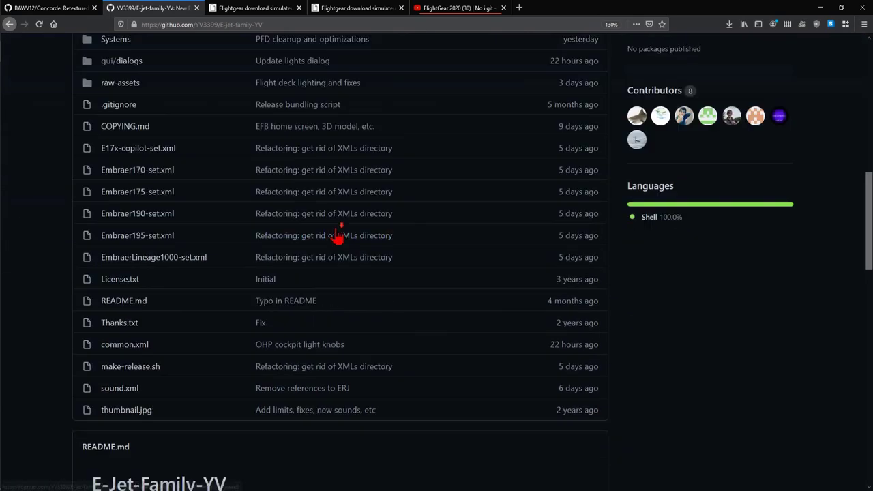
pyautogui.scroll(-5, 303, 251)
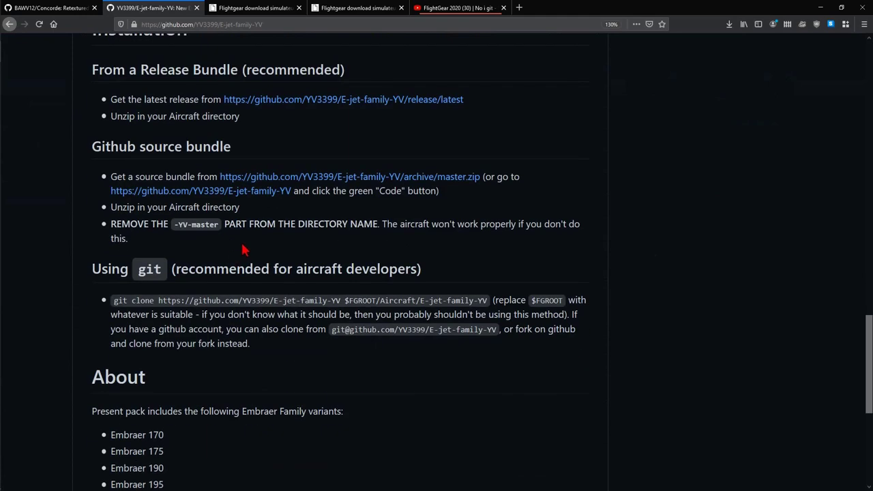
# Check the Concorde README, then highlight the instruction to remove -YV-master from the directory name in the E-jet-family-YV README
pyautogui.click(48, 8)
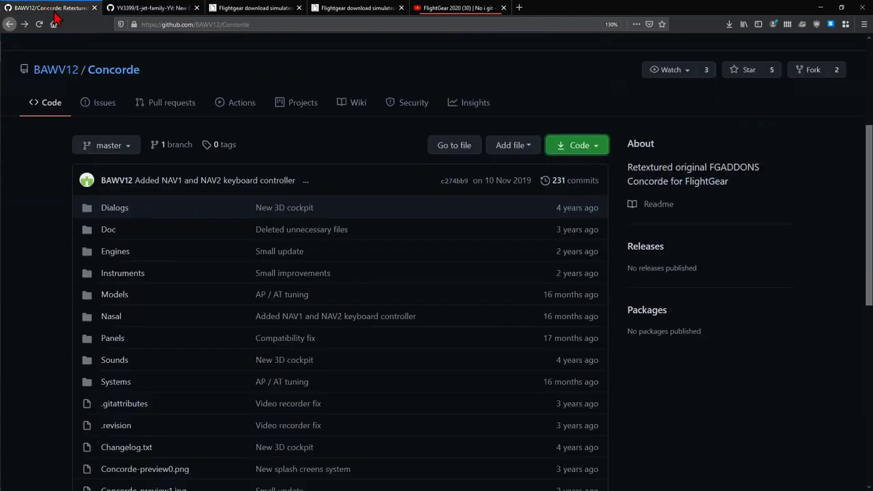
pyautogui.scroll(-5, 244, 266)
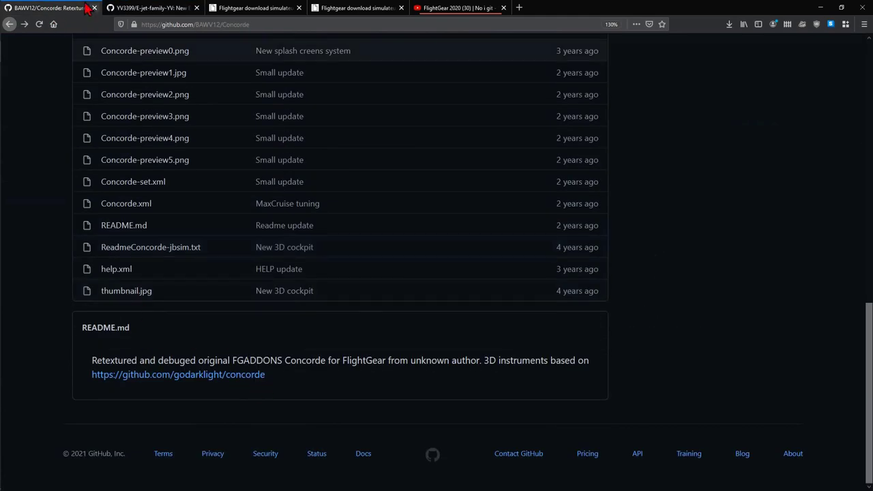
pyautogui.click(117, 8)
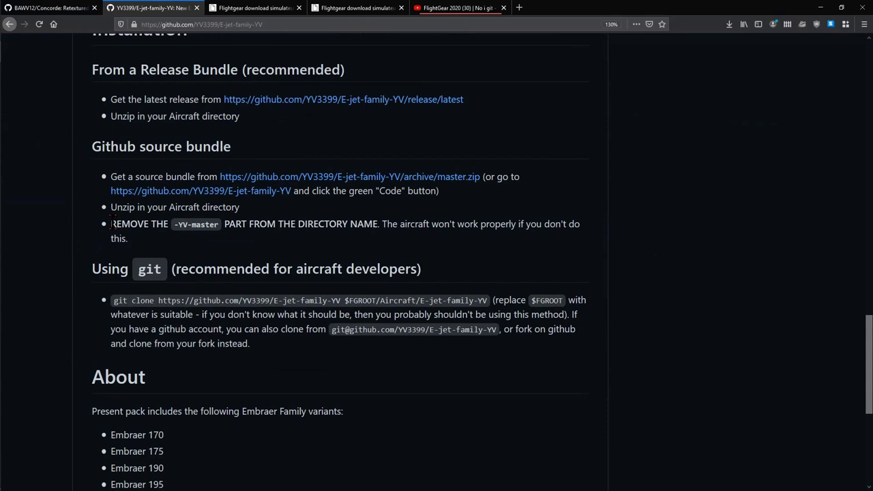
pyautogui.moveTo(113, 223); pyautogui.dragTo(171, 225)
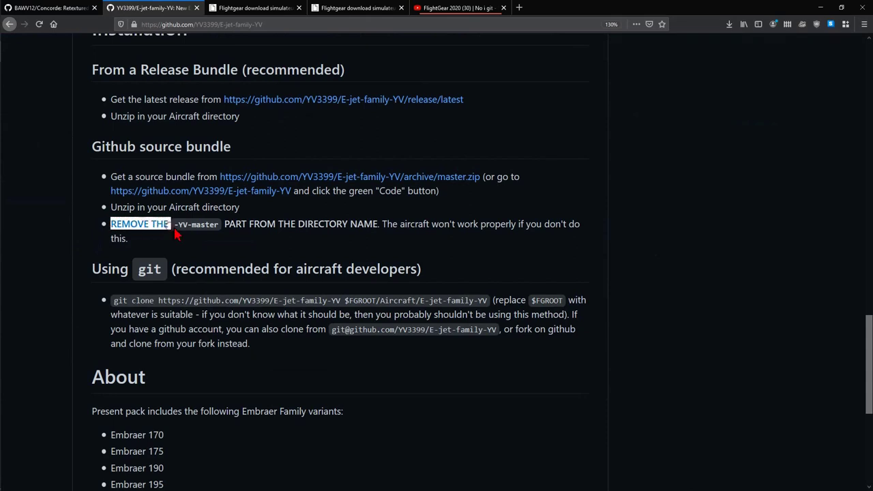
pyautogui.click(175, 226)
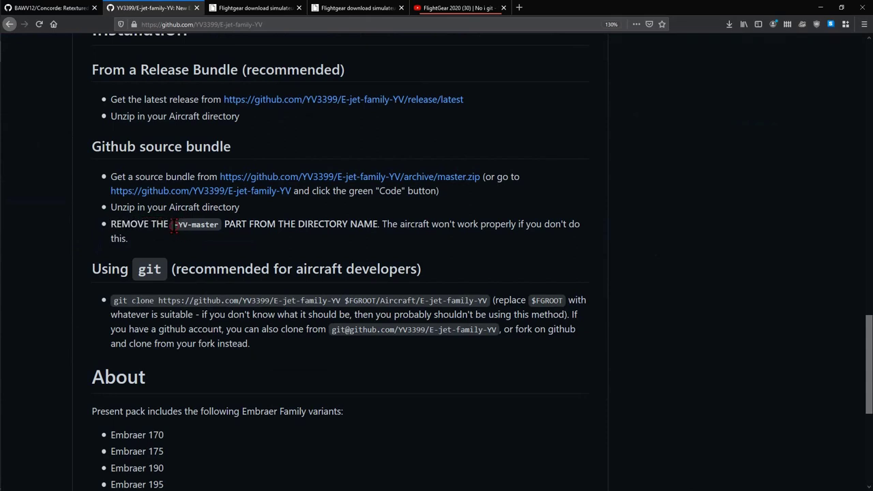
pyautogui.moveTo(174, 225); pyautogui.dragTo(198, 225)
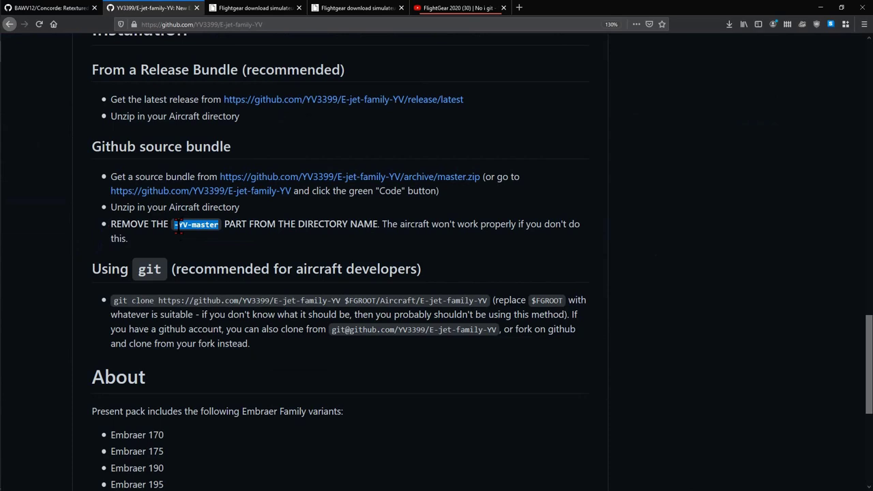
pyautogui.click(226, 225)
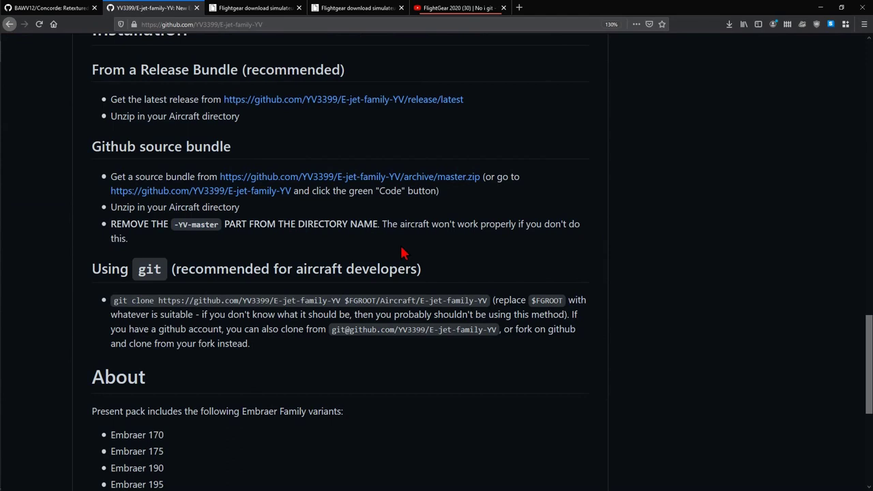
# Review the clone and ZIP download options of the E-jet-family-YV repository, then close them without downloading
pyautogui.scroll(20, 402, 253)
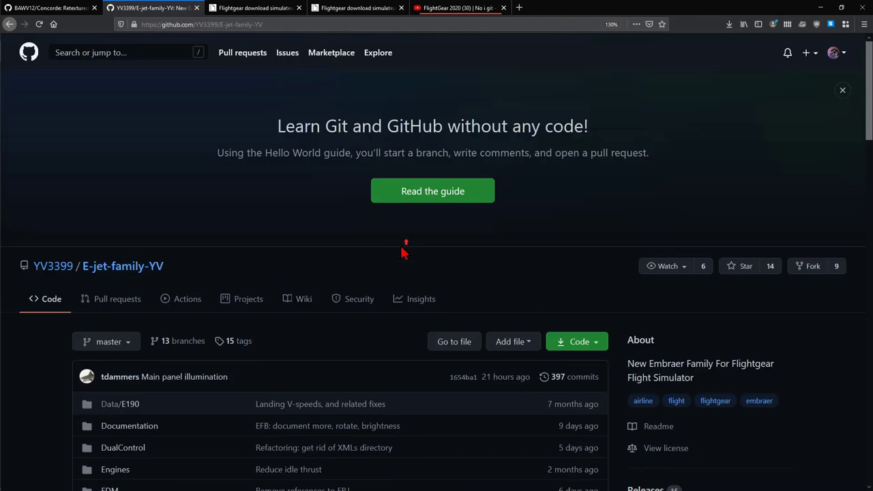
pyautogui.scroll(-3, 399, 248)
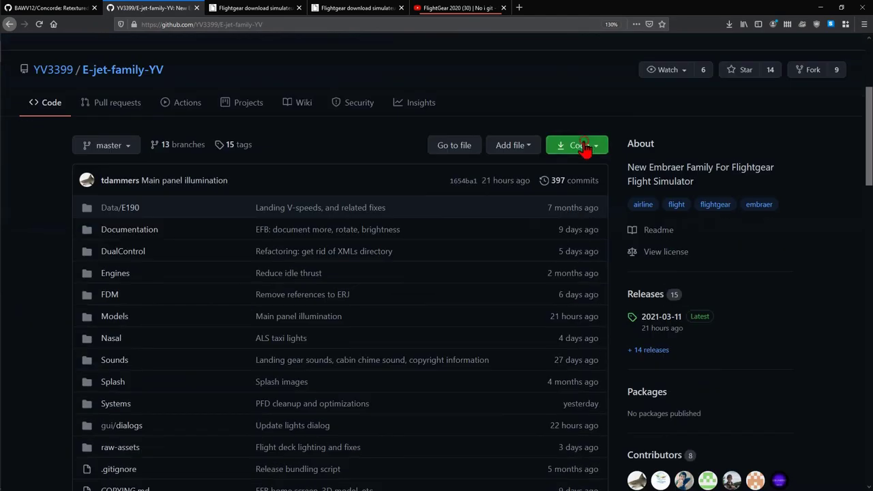
pyautogui.click(585, 148)
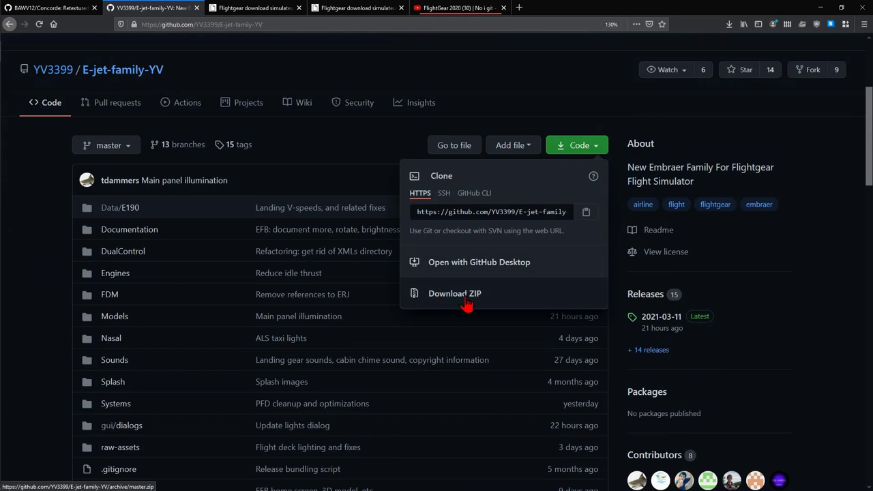
pyautogui.click(377, 139)
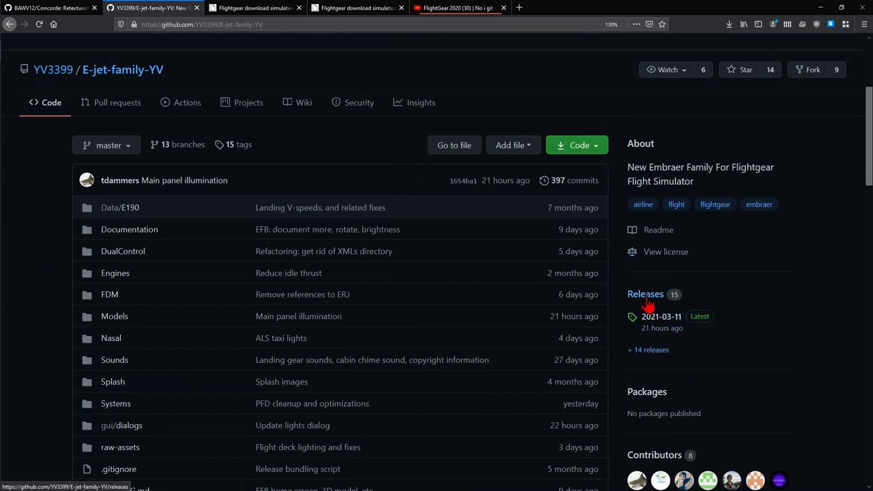
# Look at the Releases section, then reopen the repository's download options and highlight its HTTPS clone URL
pyautogui.scroll(-2, 649, 303)
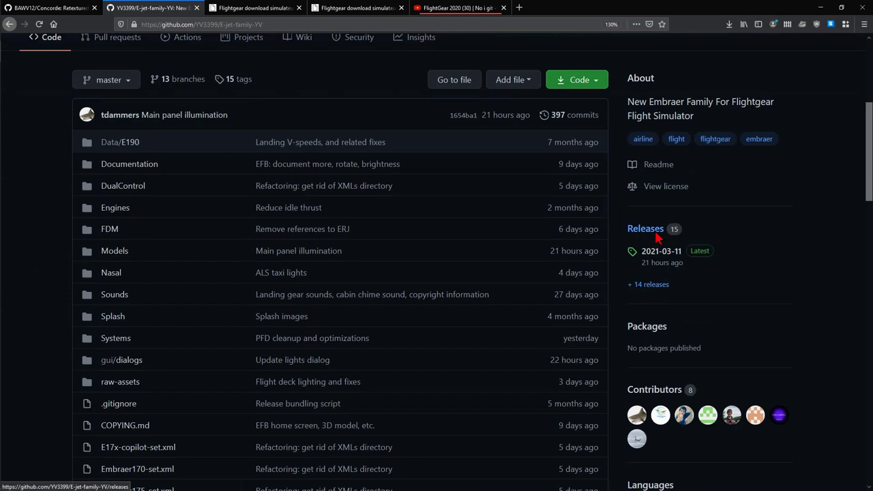
pyautogui.click(583, 82)
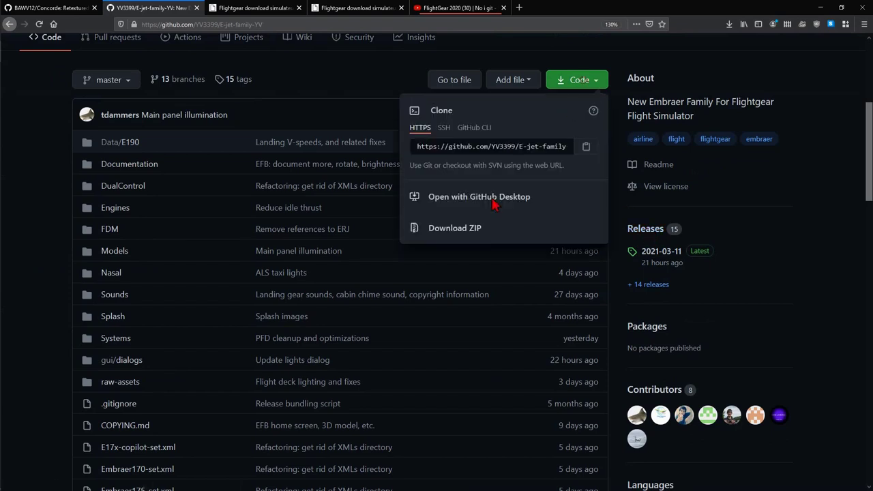
pyautogui.click(452, 149)
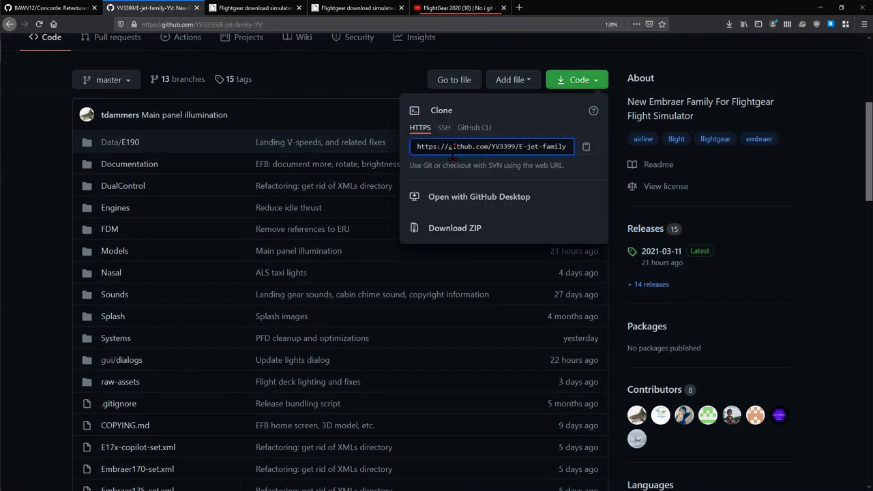
pyautogui.moveTo(428, 149)
pyautogui.mouseDown()
pyautogui.moveTo(572, 147)
pyautogui.moveTo(544, 146)
pyautogui.mouseUp()
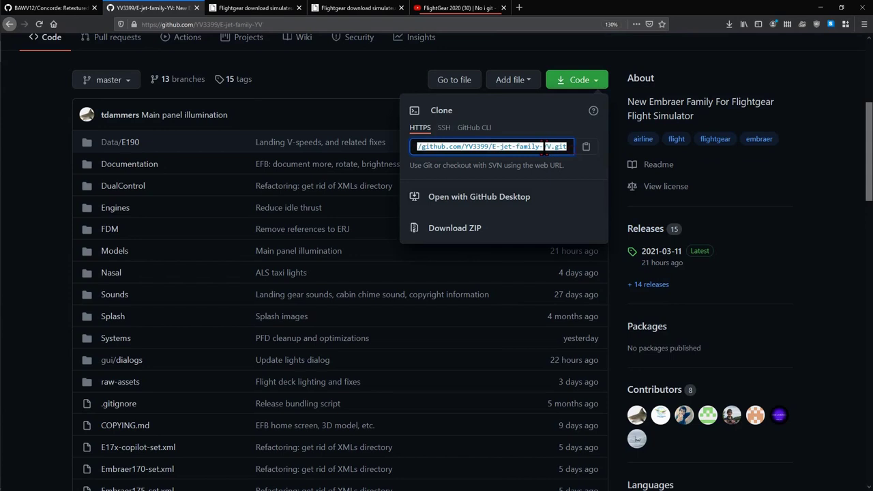
pyautogui.click(543, 147)
pyautogui.click(368, 109)
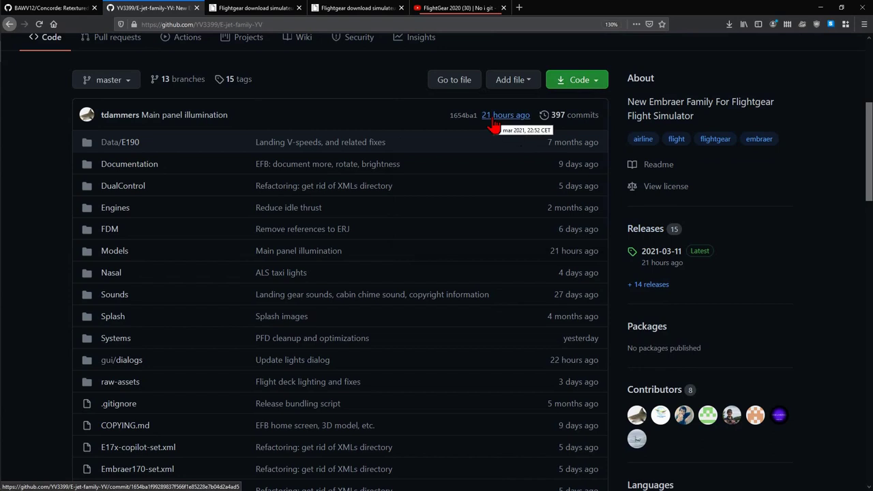
# Open the 2021-03-11 release of E-jet-family-YV and go to E-jet-family.zip in its assets
pyautogui.scroll(-3, 504, 158)
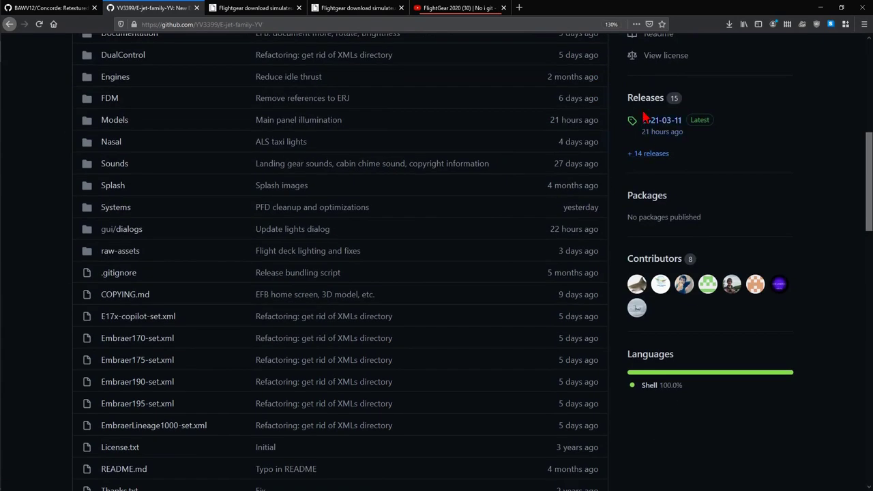
pyautogui.scroll(3, 602, 142)
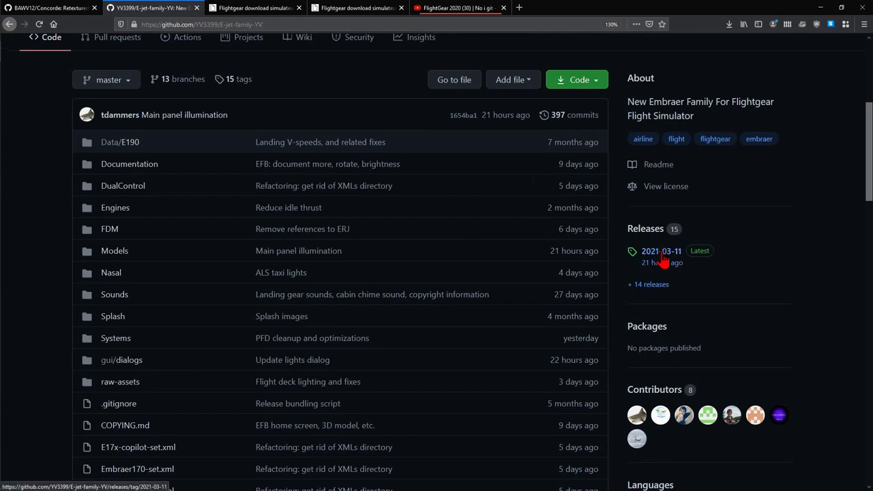
pyautogui.click(661, 254)
pyautogui.scroll(-3, 305, 261)
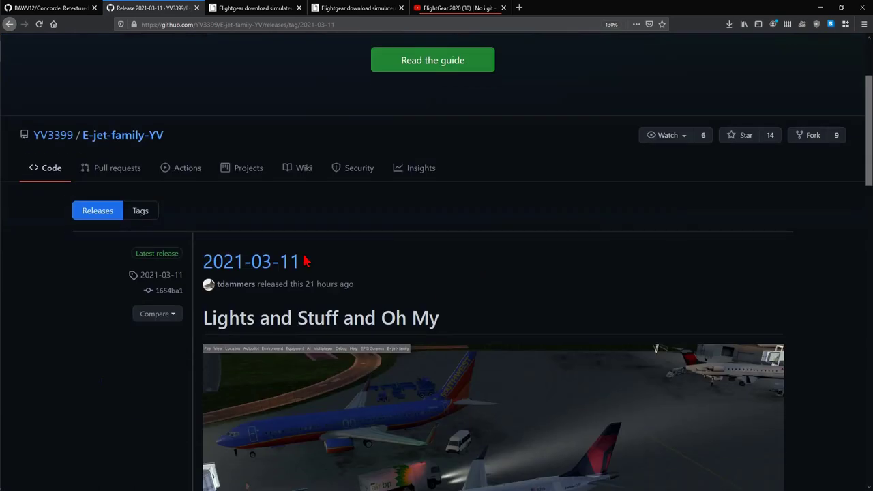
pyautogui.scroll(-5, 388, 271)
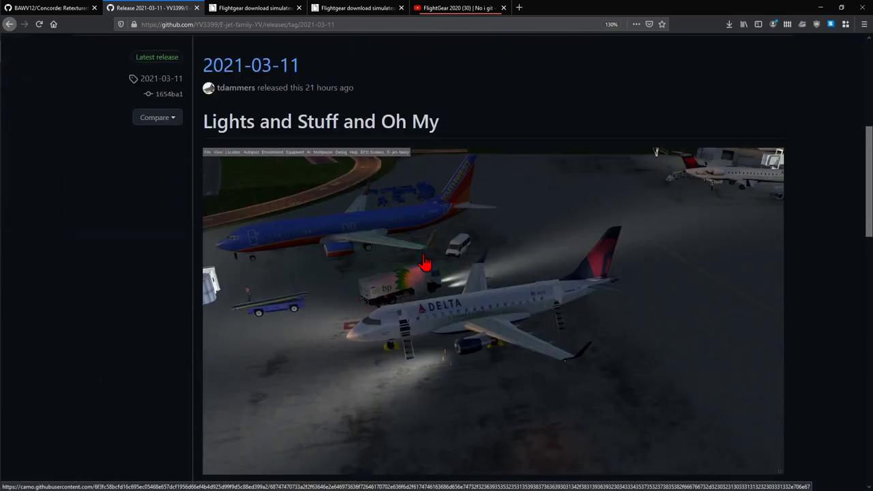
pyautogui.scroll(-20, 425, 259)
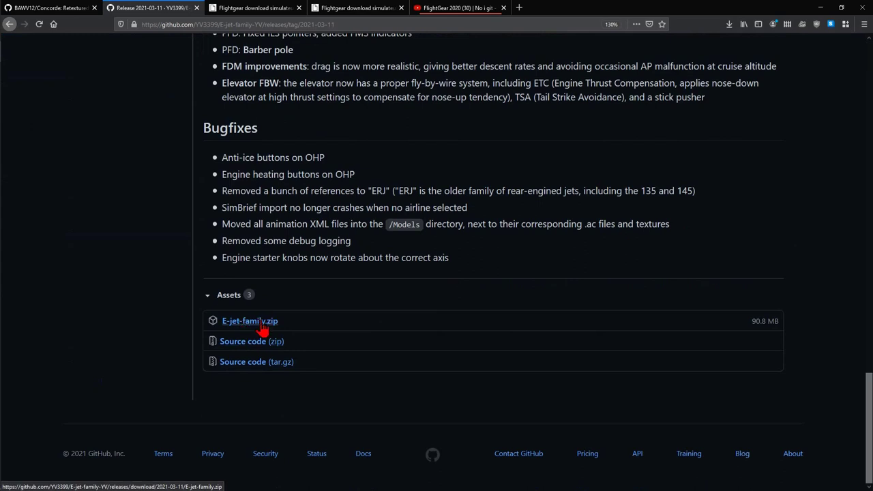
# Download E-jet-family.zip from the release assets and save it in the FlightGear Downloads/Custom Aircrafts folder
pyautogui.click(262, 325)
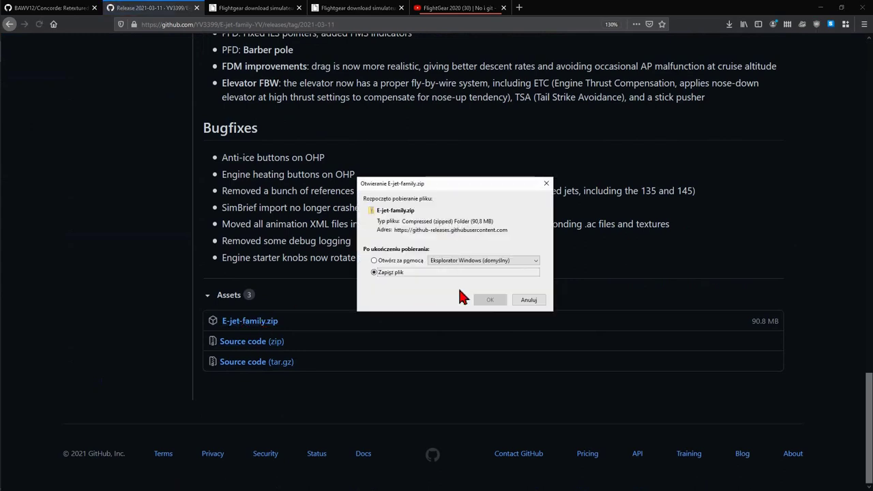
pyautogui.click(491, 300)
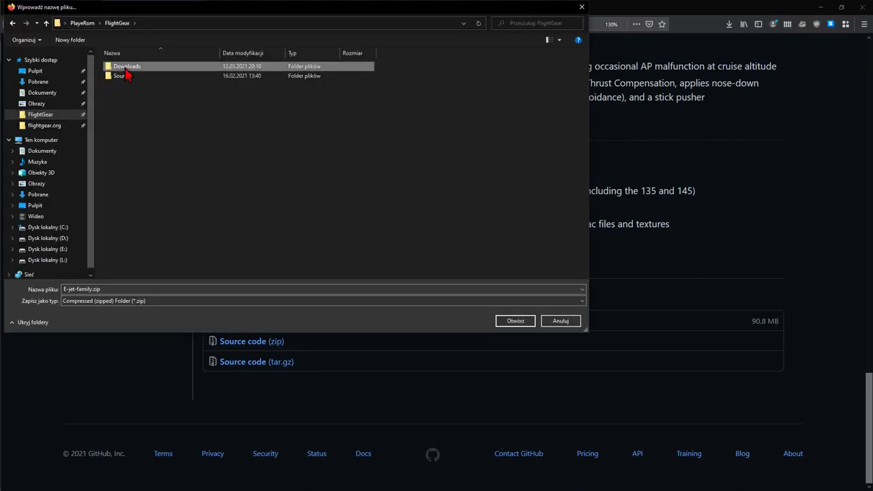
pyautogui.doubleClick(119, 68)
pyautogui.doubleClick(123, 85)
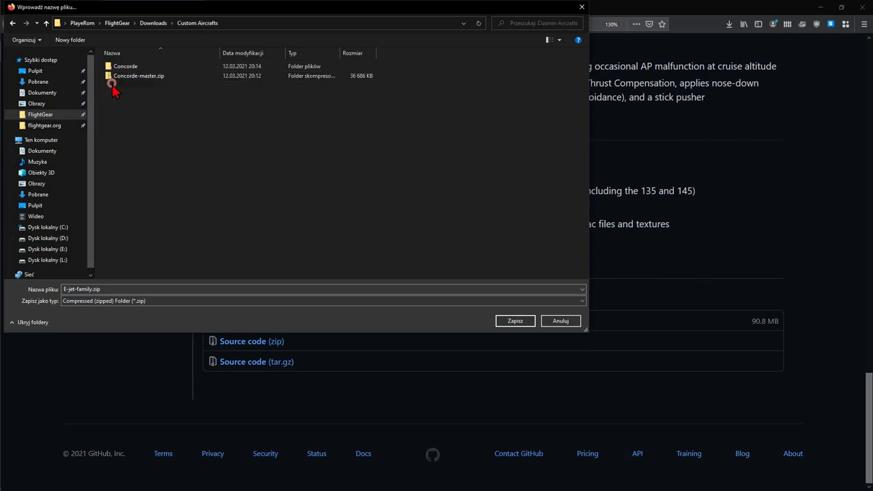
pyautogui.click(519, 321)
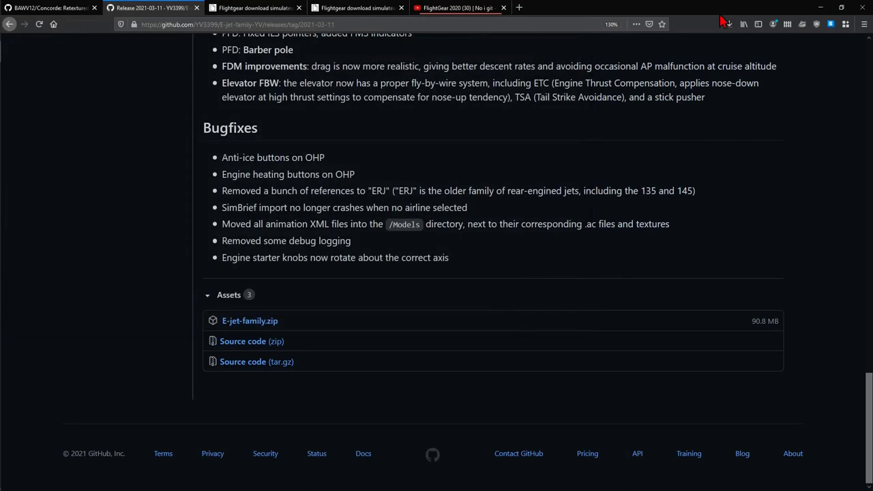
# Show the downloaded E-jet-family.zip in its containing folder and delete Concorde-master.zip from there
pyautogui.click(728, 24)
pyautogui.click(651, 106)
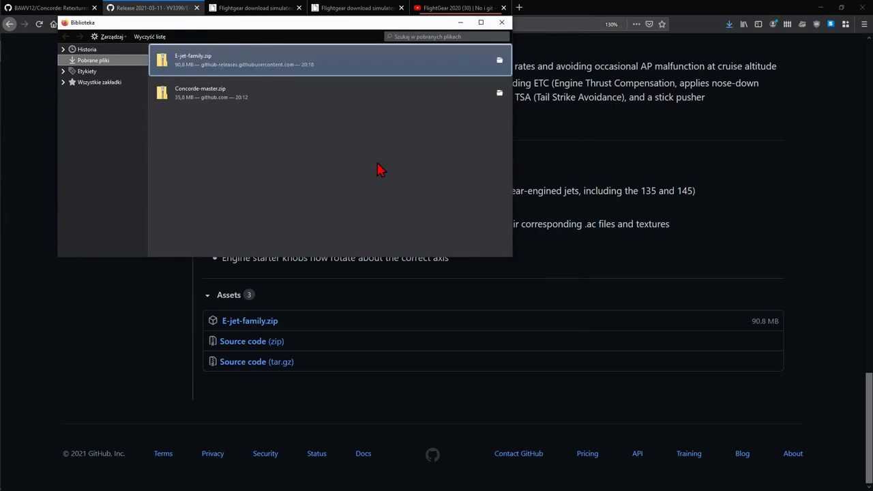
pyautogui.click(498, 61)
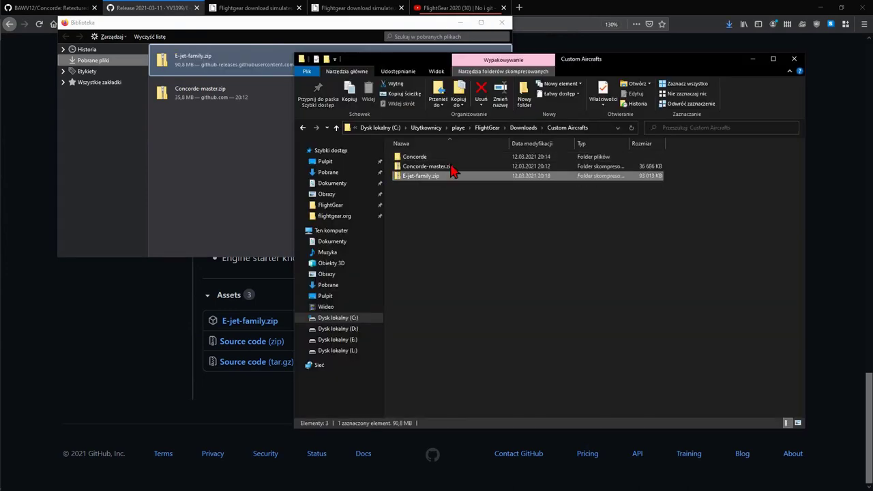
pyautogui.rightClick(423, 178)
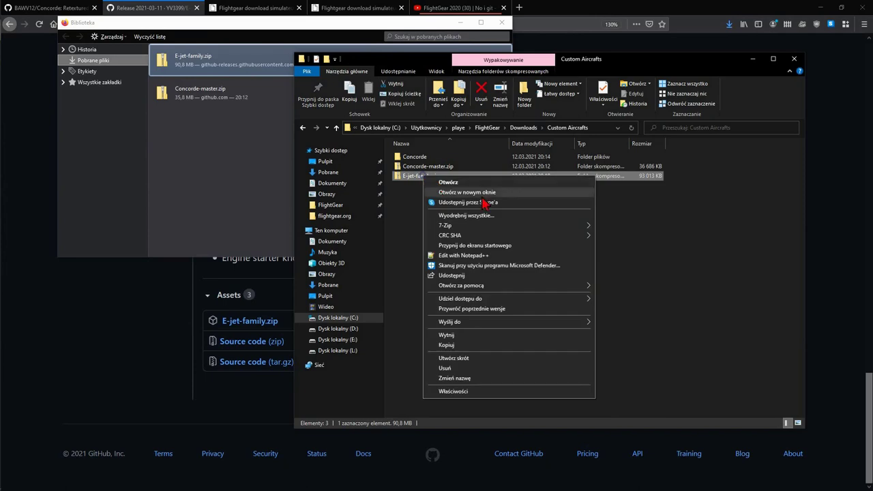
pyautogui.click(407, 169)
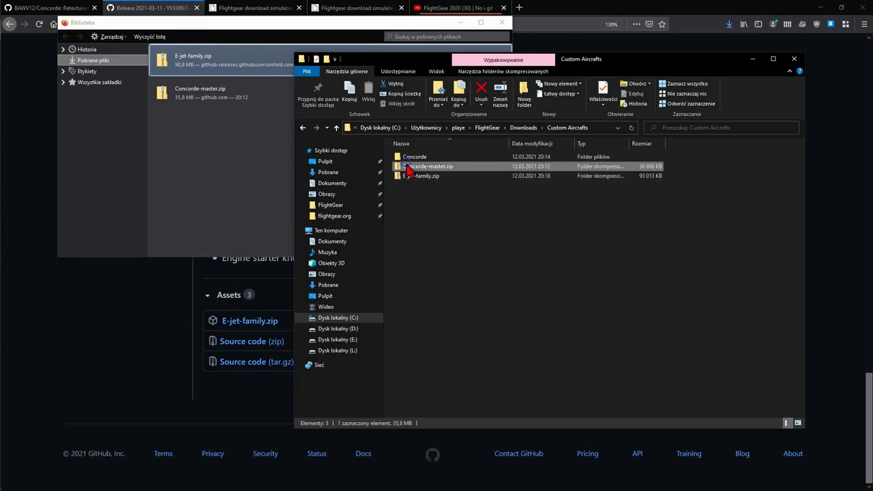
pyautogui.rightClick(404, 165)
pyautogui.click(457, 356)
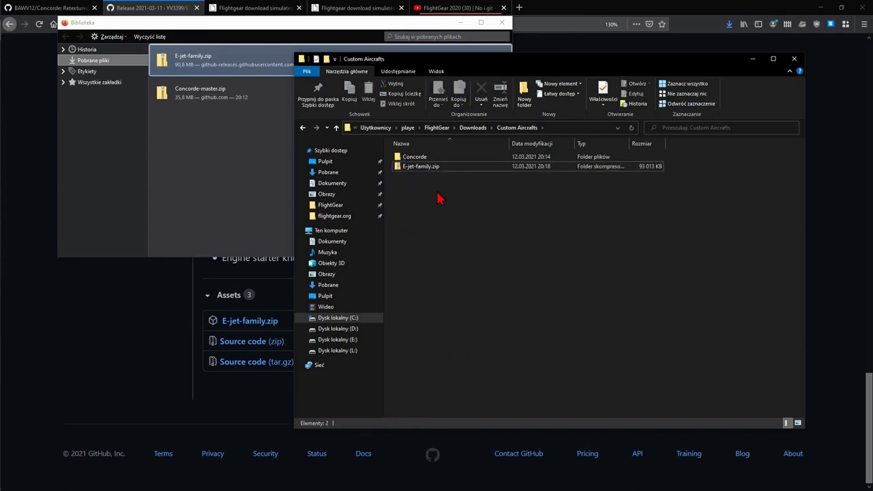
# Extract the E-jet-family folder from E-jet-family.zip into Custom Aircrafts, then close the archive window and the browser's download library
pyautogui.rightClick(428, 168)
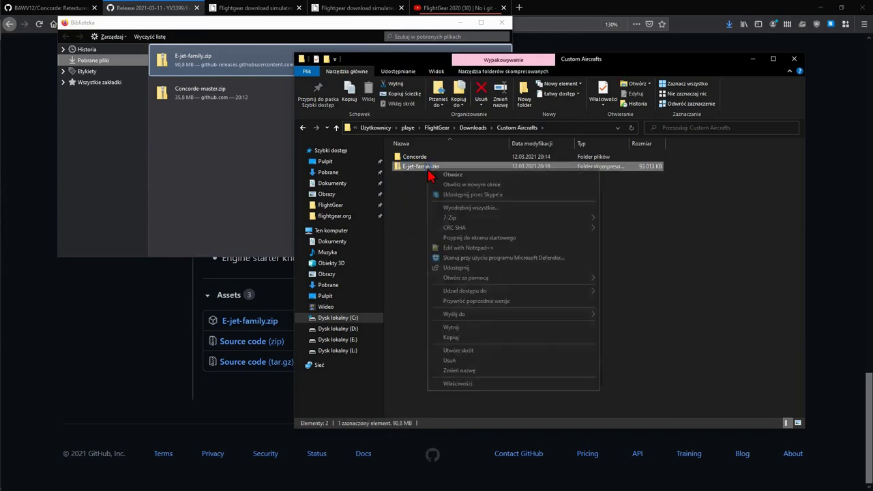
pyautogui.click(545, 185)
pyautogui.moveTo(554, 143); pyautogui.dragTo(574, 256)
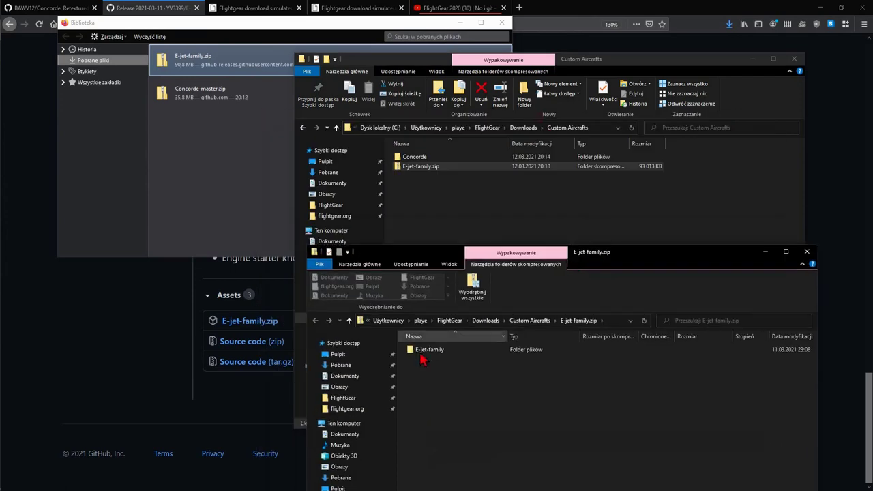
pyautogui.moveTo(424, 351); pyautogui.dragTo(419, 217)
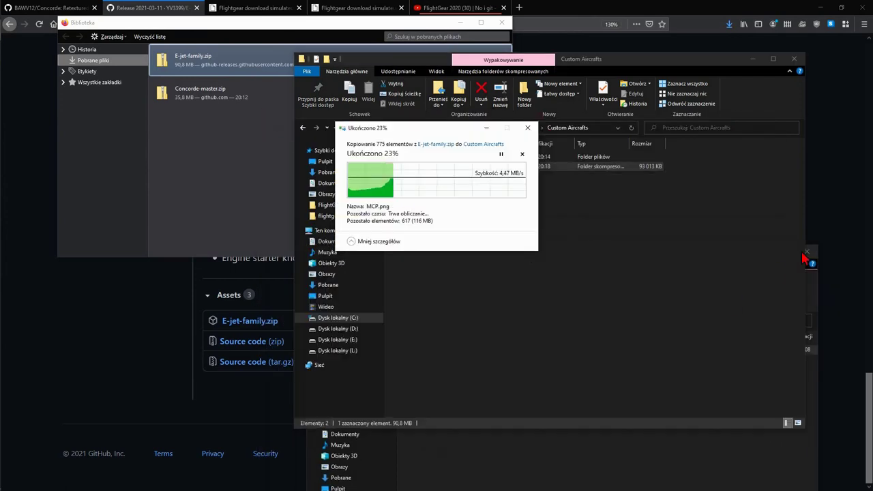
pyautogui.click(818, 306)
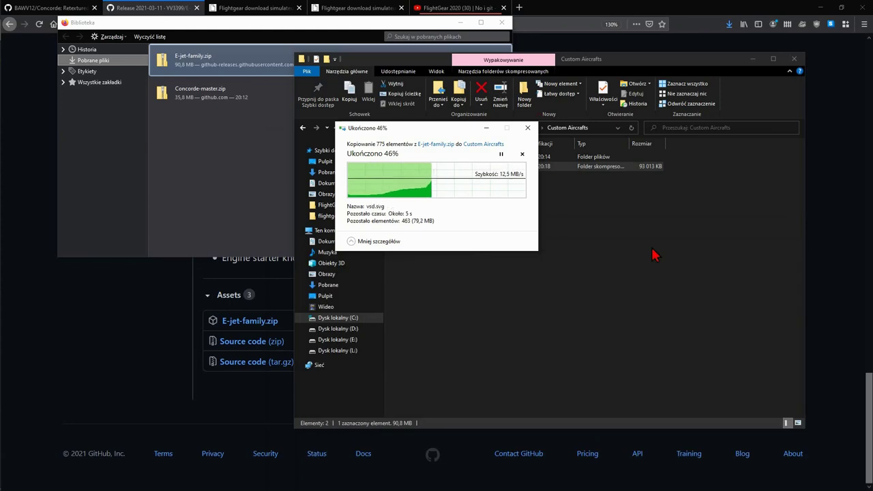
pyautogui.click(501, 22)
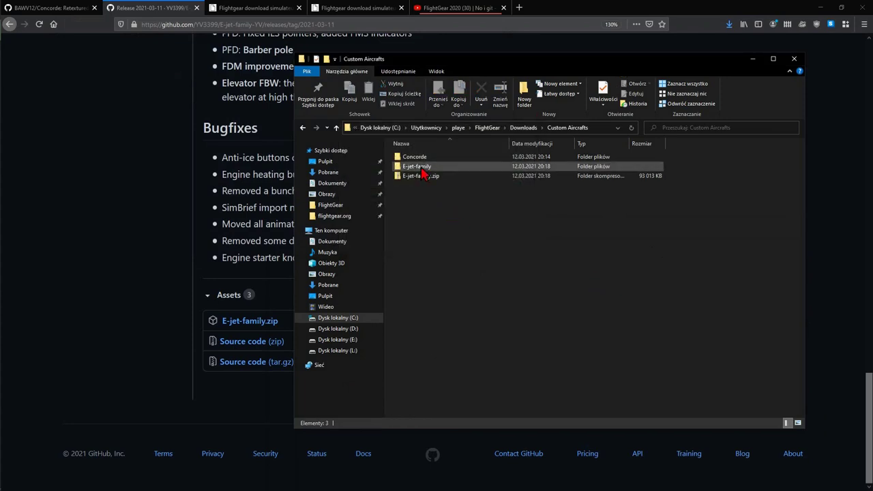
pyautogui.click(419, 174)
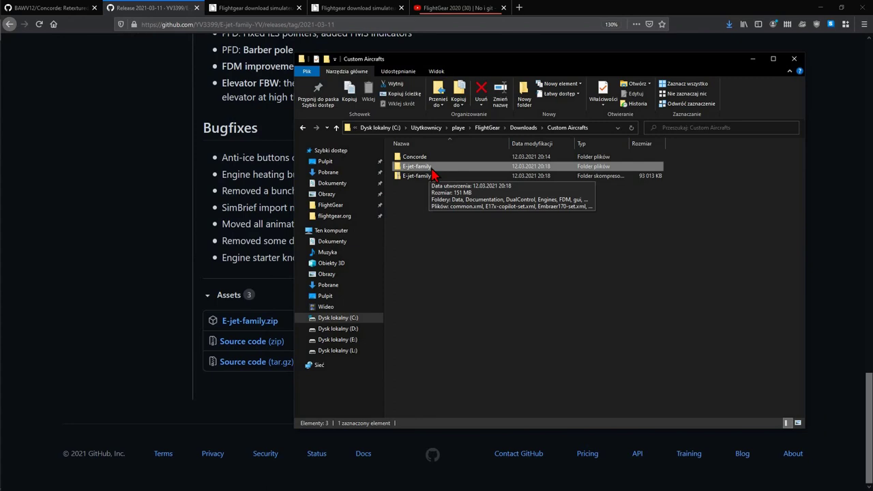
# Return to the E-jet-family-YV repository's main page and highlight -YV-master in the README's GitHub source bundle instructions
pyautogui.click(165, 171)
pyautogui.scroll(15, 160, 171)
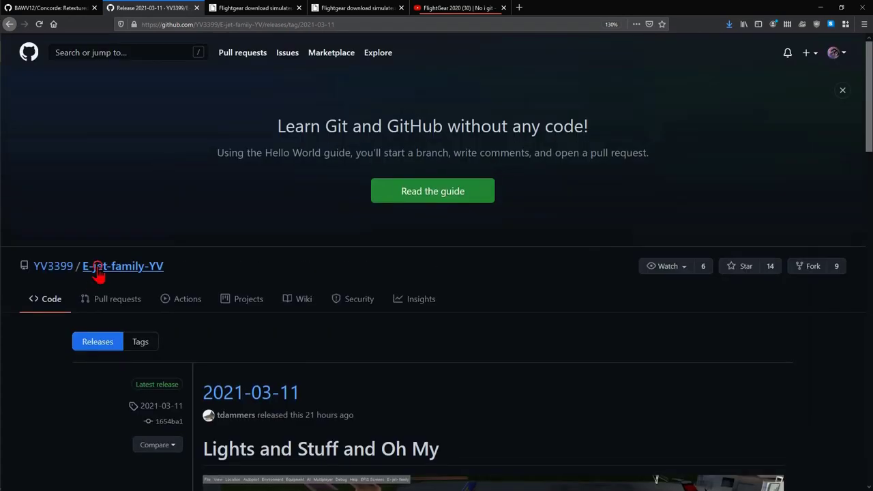
pyautogui.click(96, 273)
pyautogui.scroll(-5, 105, 276)
pyautogui.scroll(-10, 105, 276)
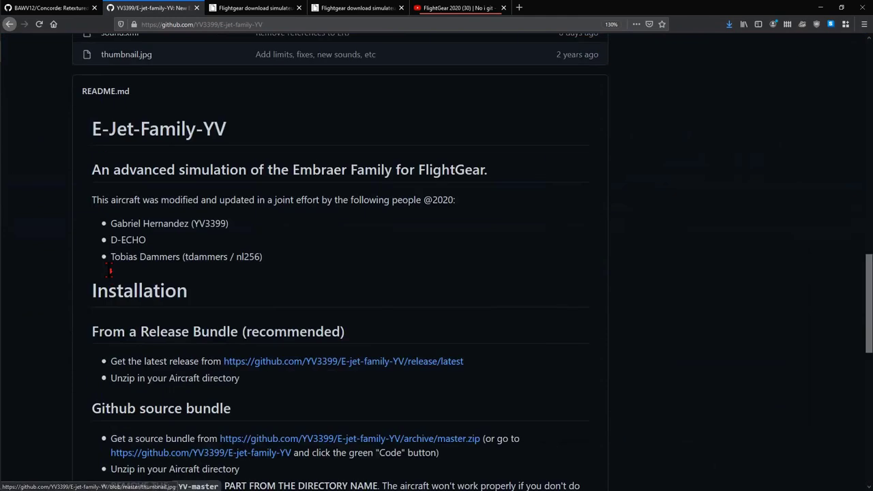
pyautogui.scroll(2, 217, 194)
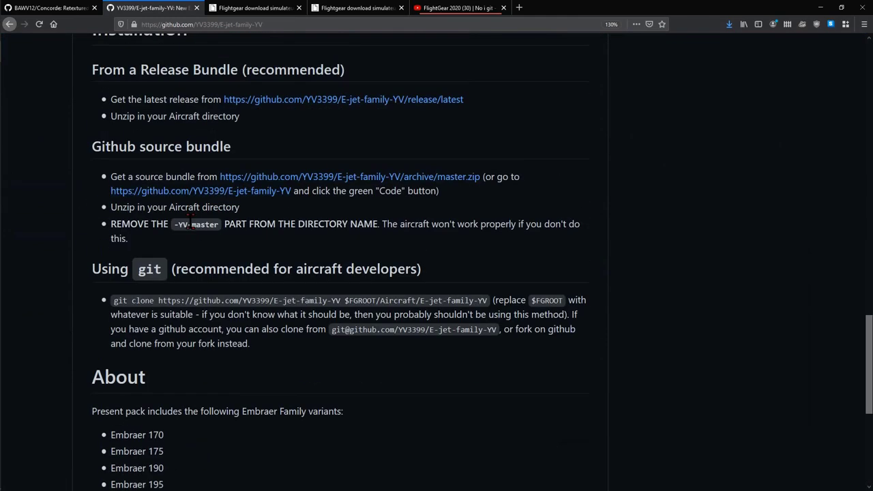
pyautogui.moveTo(176, 227); pyautogui.dragTo(222, 227)
pyautogui.click(221, 244)
# Start the ZIP download of the E-jet-family-YV source to check the archive's file name, then cancel it
pyautogui.scroll(5, 662, 186)
pyautogui.scroll(10, 662, 186)
pyautogui.scroll(8, 646, 197)
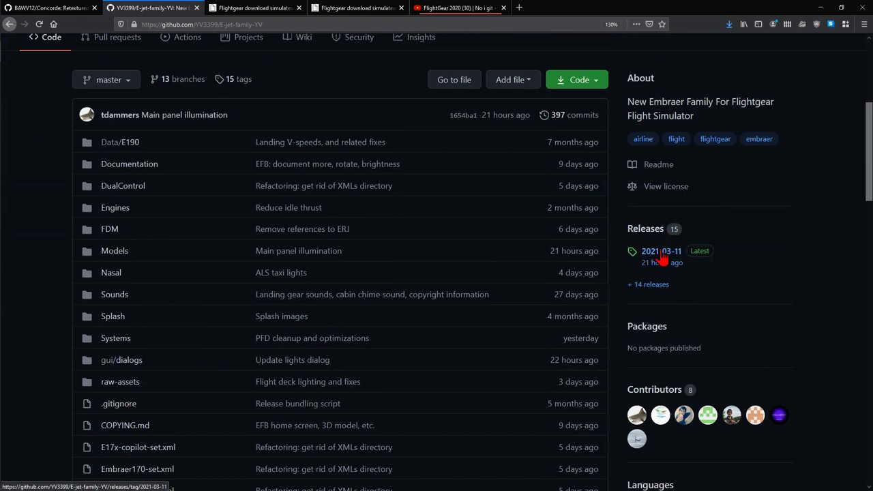
pyautogui.scroll(2, 662, 255)
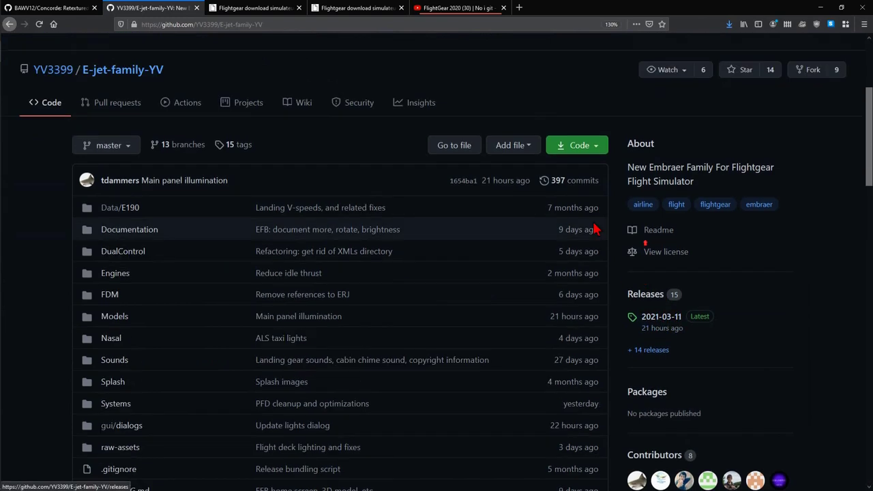
pyautogui.click(577, 146)
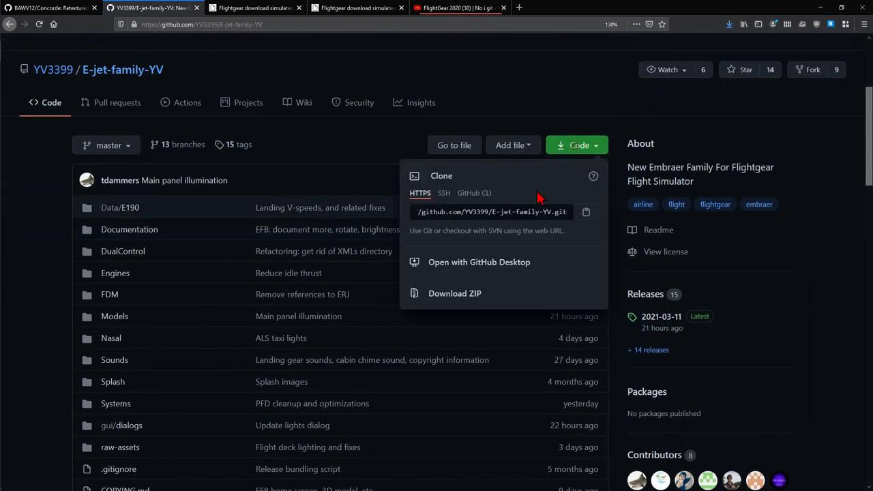
pyautogui.click(475, 305)
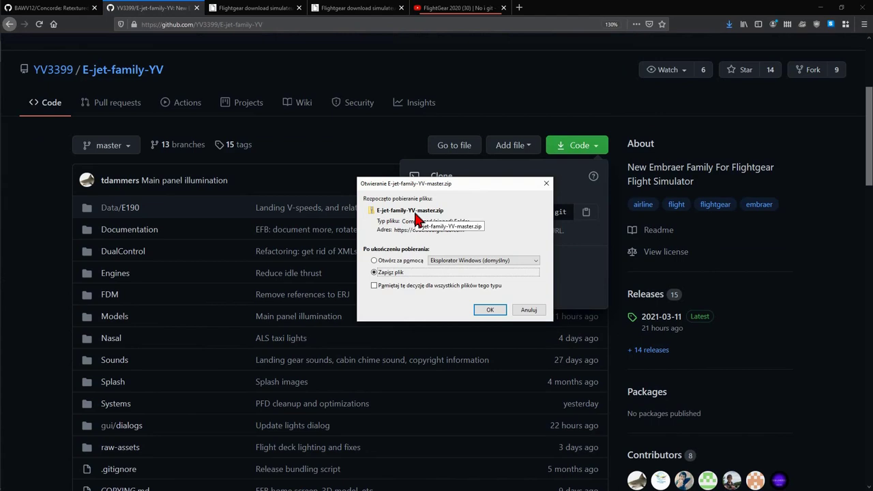
pyautogui.click(524, 310)
# Switch back to the Custom Aircrafts folder and delete E-jet-family.zip
pyautogui.click(362, 150)
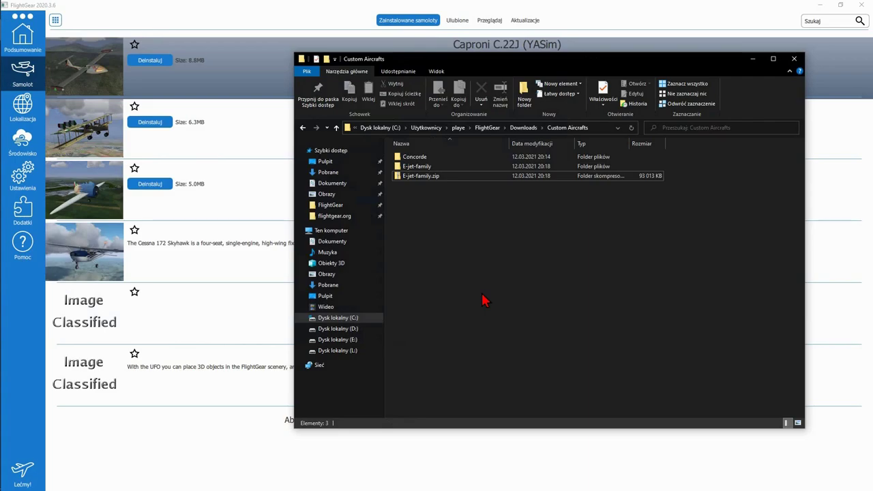
pyautogui.rightClick(423, 183)
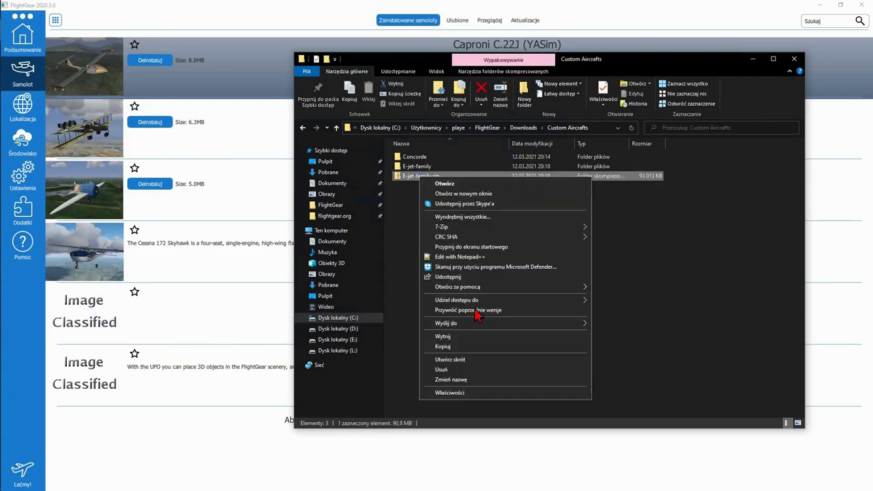
pyautogui.click(466, 373)
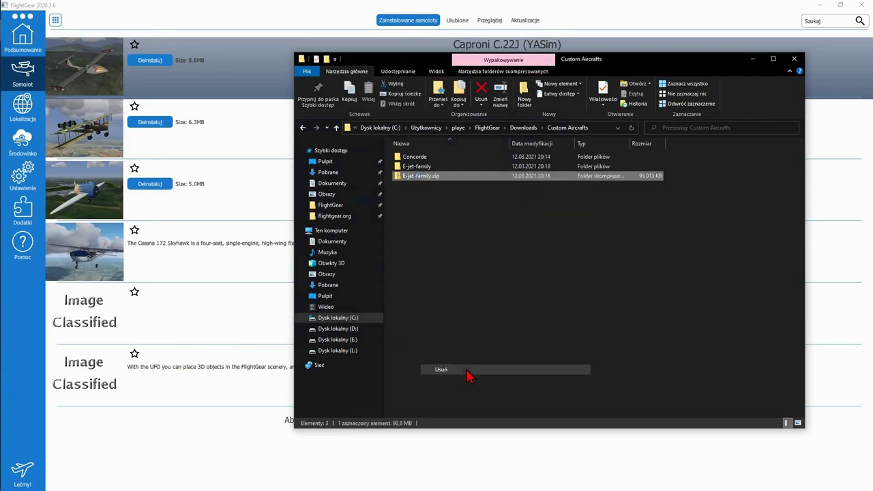
# Check that the E-jet-family and Concorde folders directly contain the aircraft files, then return to Custom Aircrafts
pyautogui.click(413, 166)
pyautogui.doubleClick(413, 166)
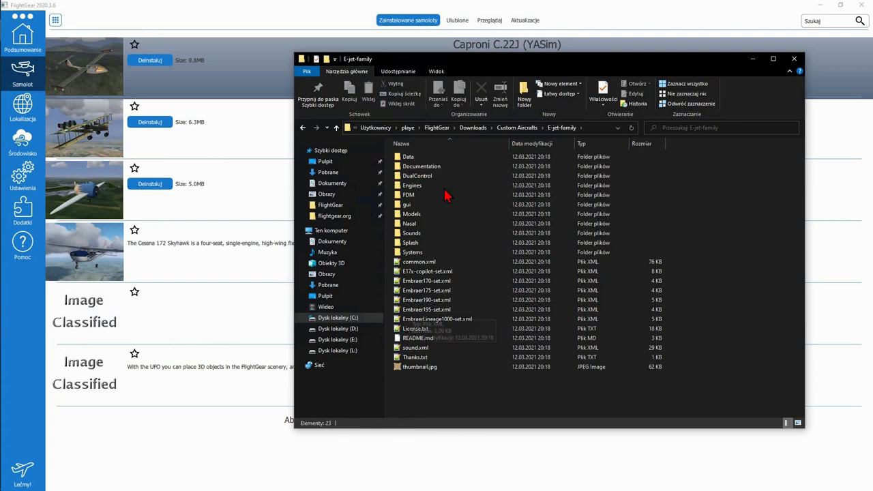
pyautogui.click(513, 128)
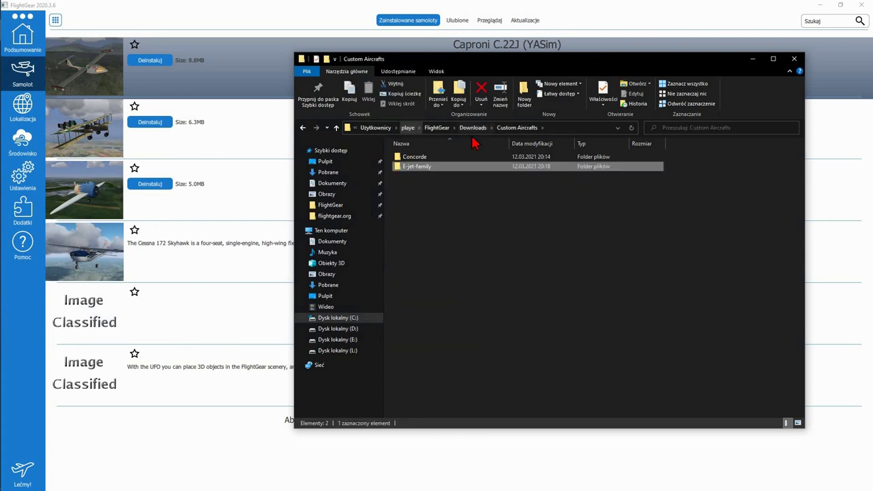
pyautogui.doubleClick(413, 158)
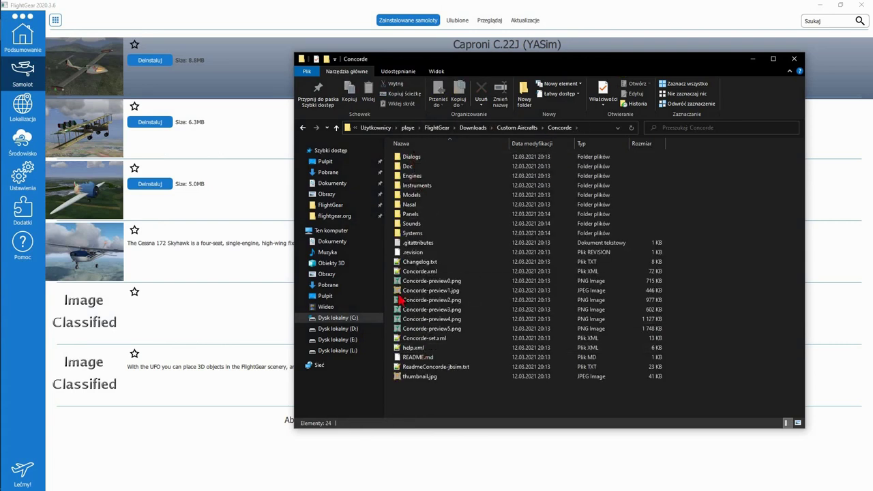
pyautogui.click(508, 128)
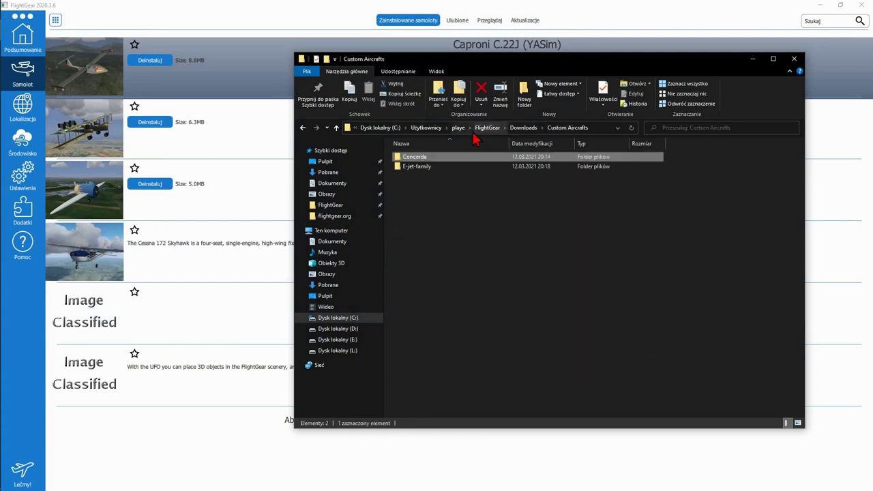
pyautogui.click(427, 271)
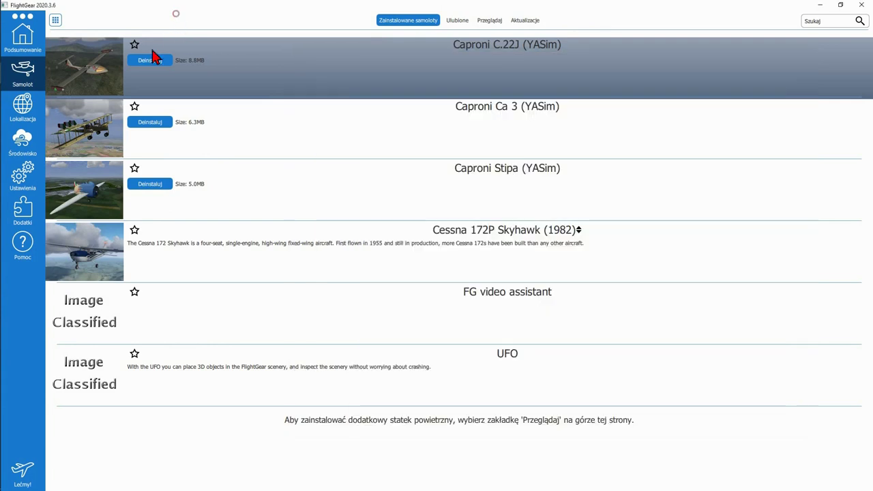
# Add the Custom Aircrafts folder inside FlightGear's Downloads folder as an additional aircraft directory in the launcher's add-on settings
pyautogui.click(177, 19)
pyautogui.click(30, 227)
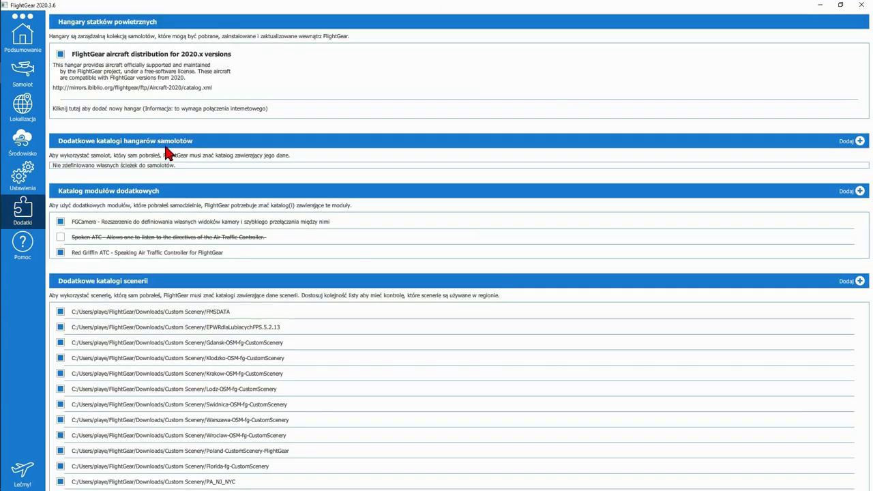
pyautogui.click(849, 142)
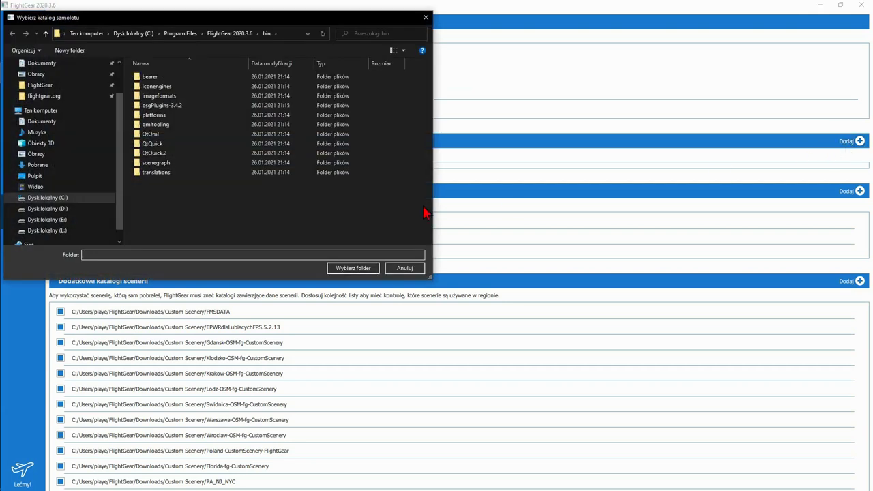
pyautogui.click(39, 86)
pyautogui.doubleClick(150, 77)
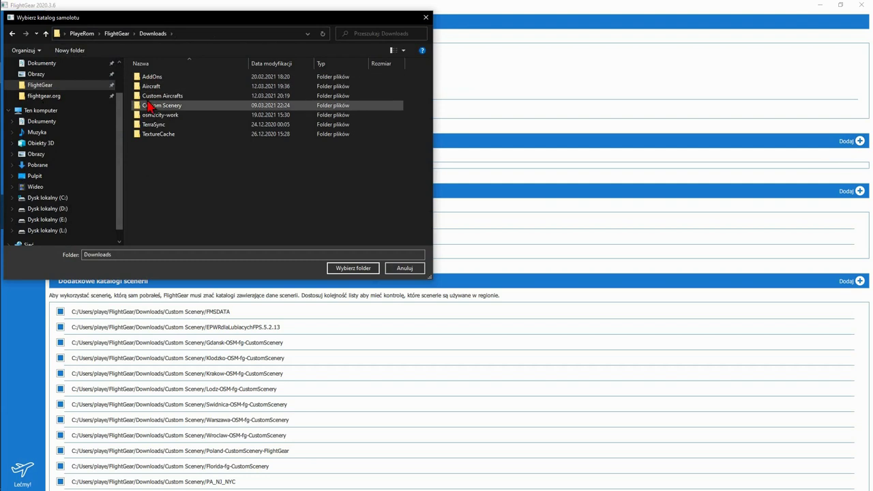
pyautogui.click(145, 101)
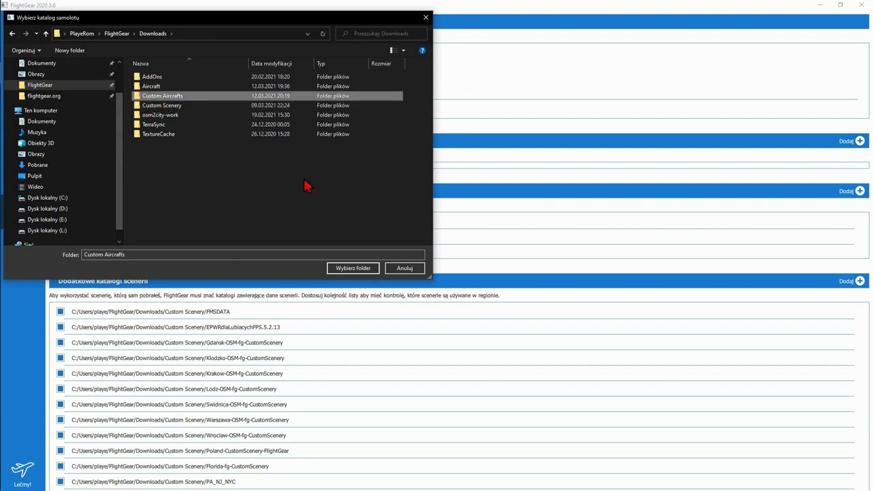
pyautogui.doubleClick(175, 97)
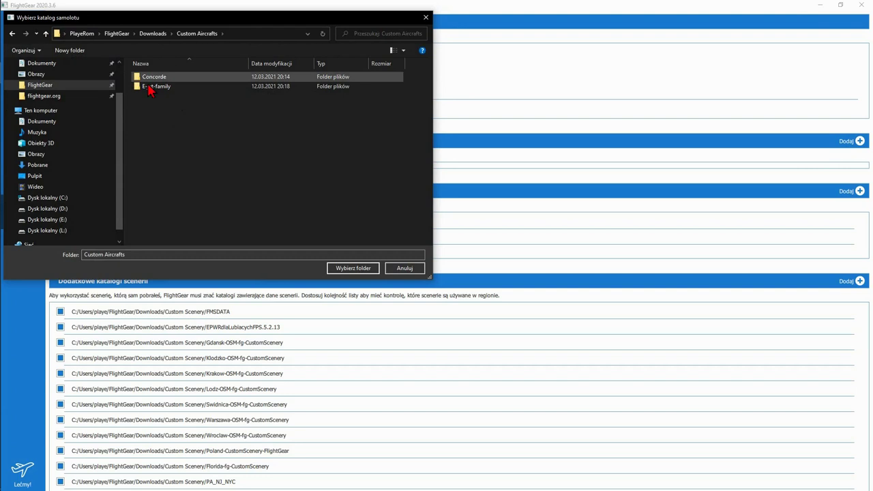
pyautogui.click(157, 33)
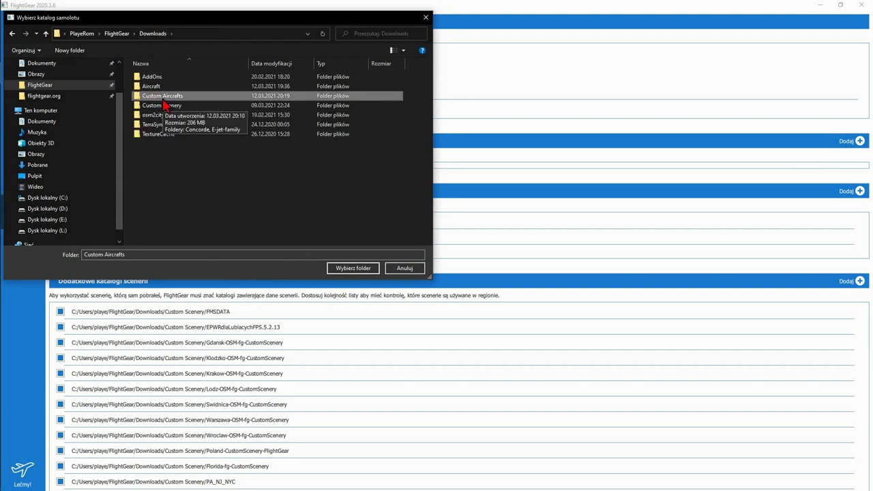
pyautogui.click(341, 270)
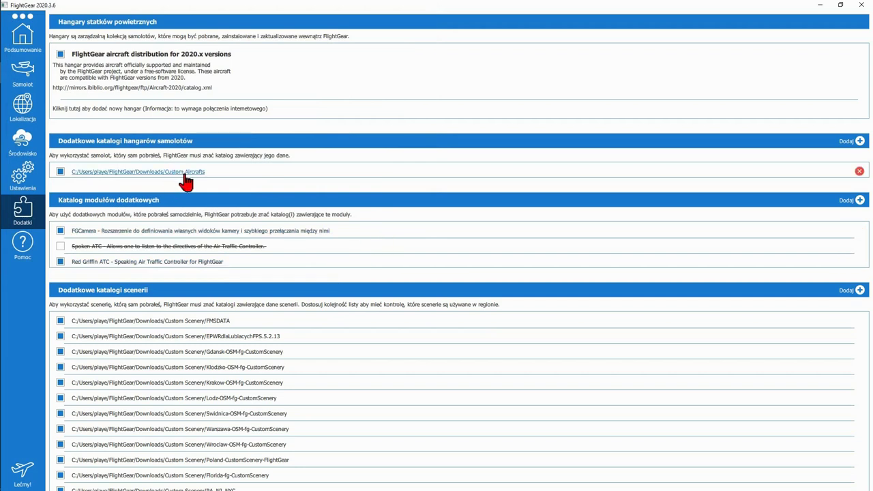
# Look through the installed aircraft for Concorde and the Embraer entries, and examine the Embraer Regional Jet 170's list of variants
pyautogui.click(28, 81)
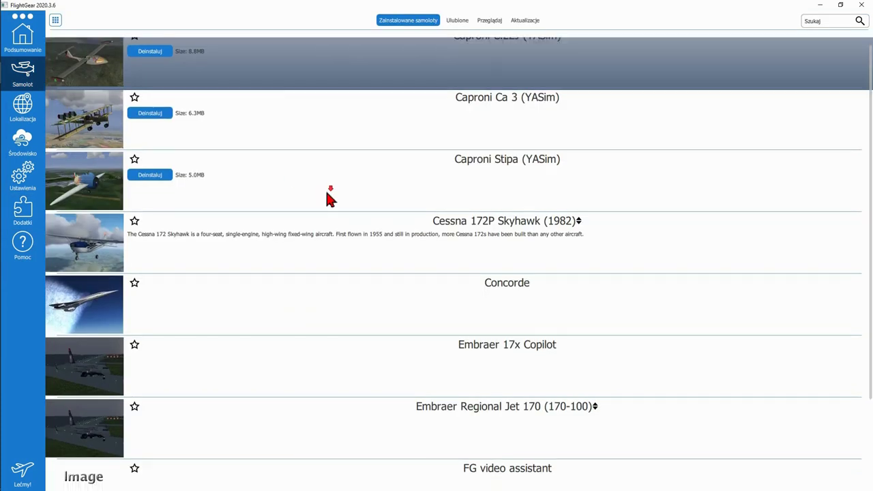
pyautogui.scroll(-2, 330, 198)
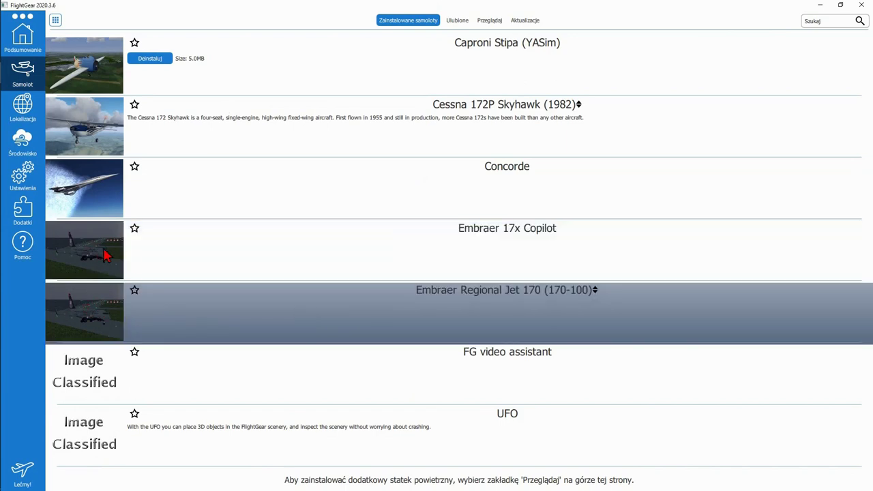
pyautogui.click(540, 289)
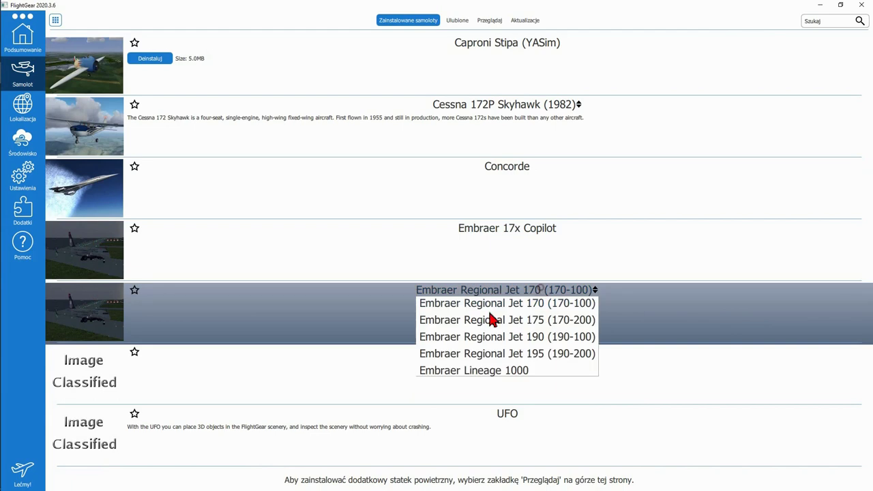
pyautogui.click(534, 310)
pyautogui.click(526, 295)
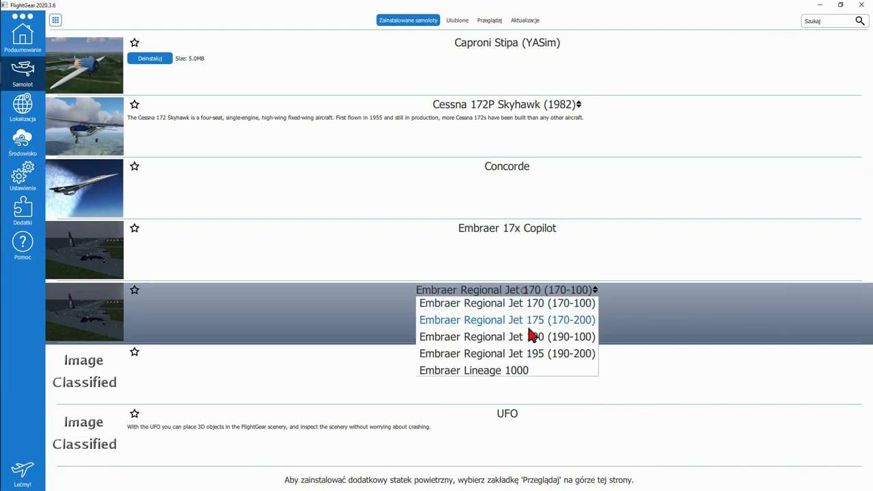
pyautogui.click(502, 263)
pyautogui.click(538, 239)
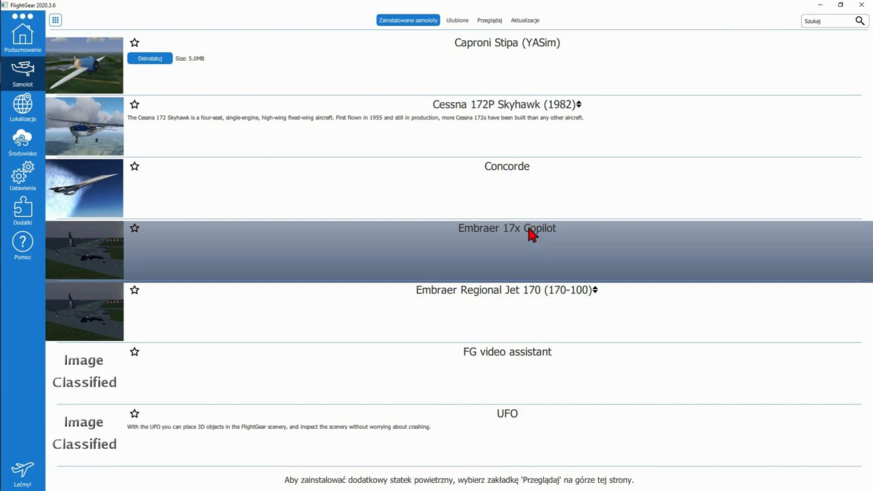
pyautogui.click(395, 306)
pyautogui.click(375, 270)
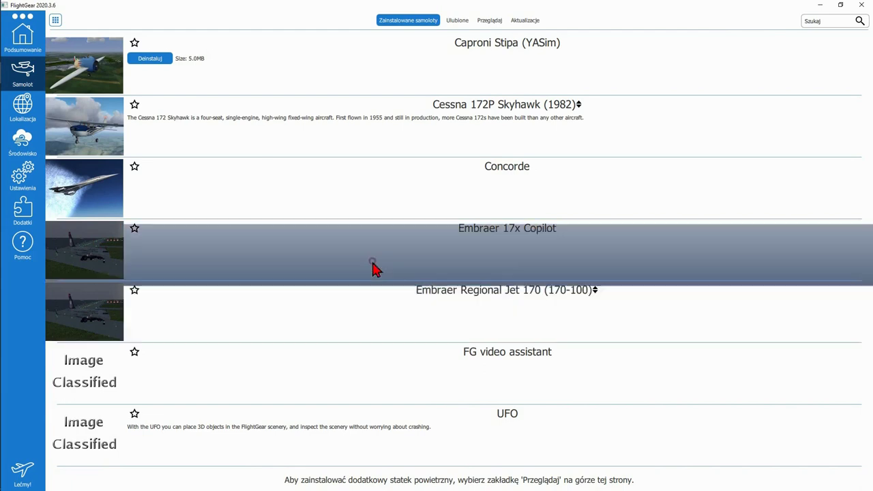
pyautogui.click(512, 293)
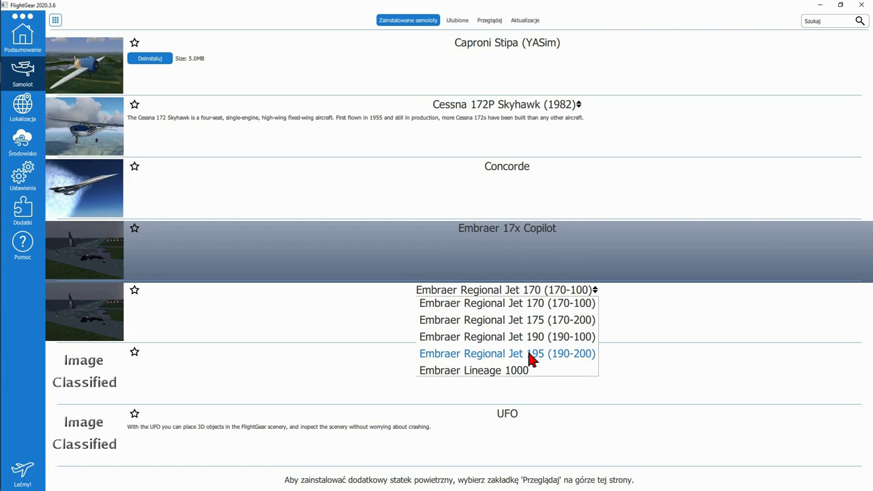
pyautogui.click(76, 301)
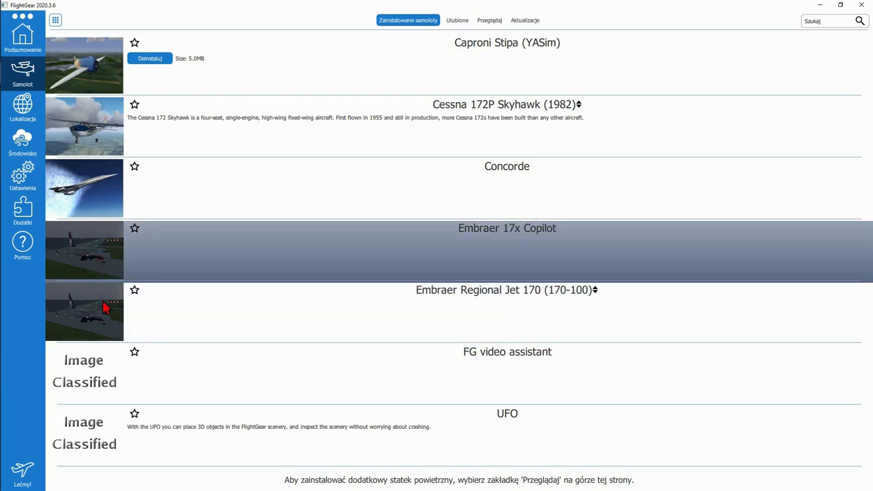
# View the Concorde's details page, return to the installed aircraft, and review the Embraer Regional Jet 170 entry
pyautogui.scroll(2, 103, 313)
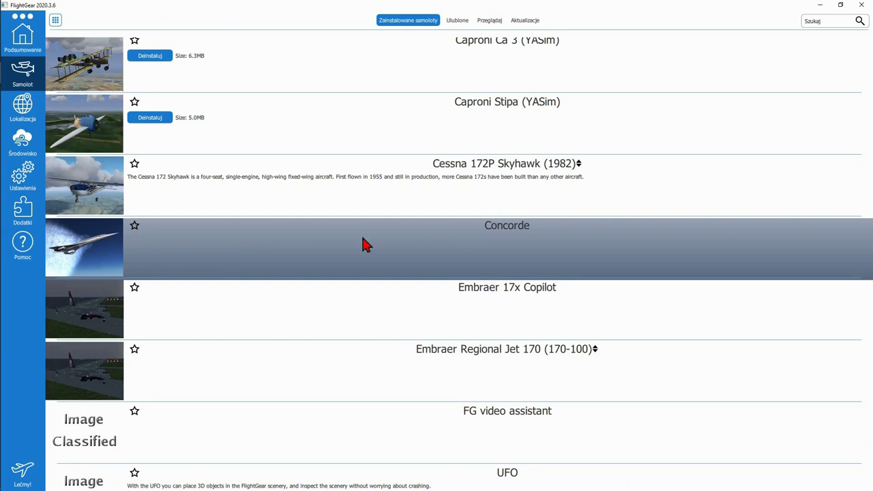
pyautogui.click(510, 235)
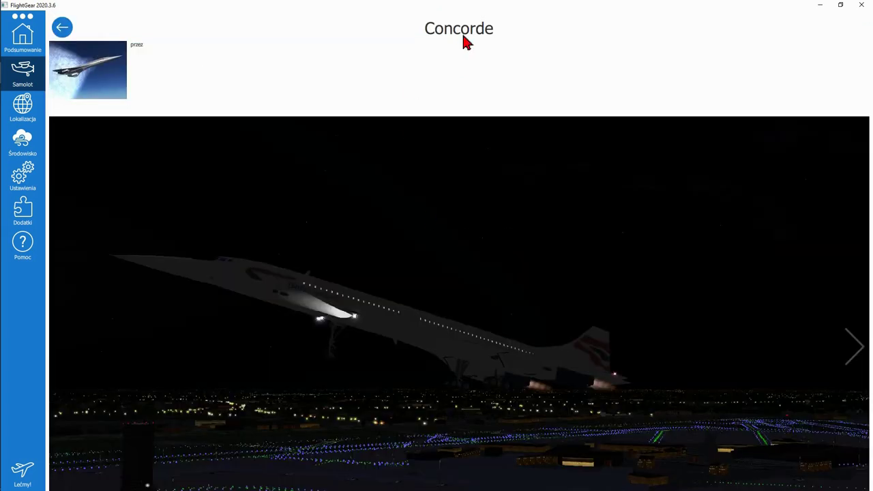
pyautogui.click(66, 30)
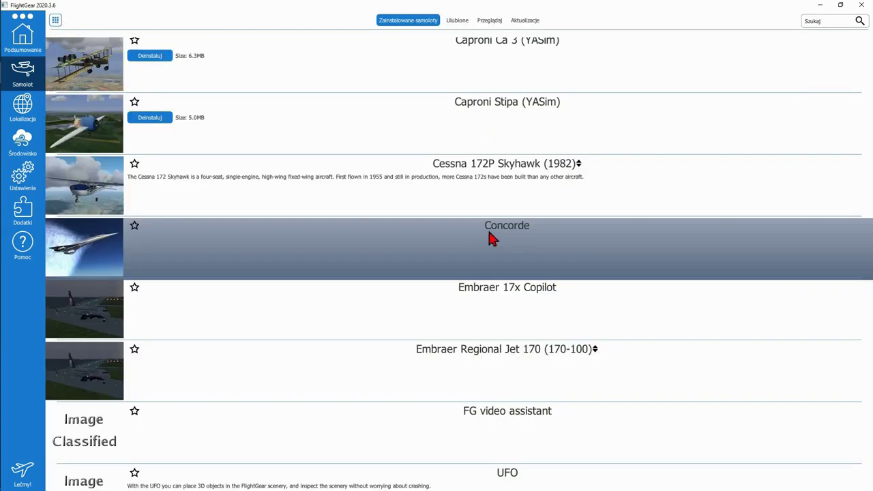
pyautogui.click(512, 350)
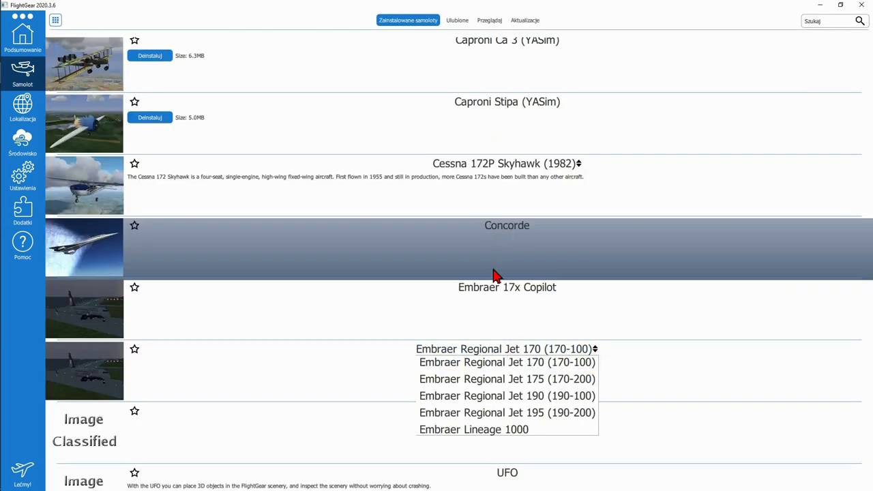
pyautogui.click(496, 231)
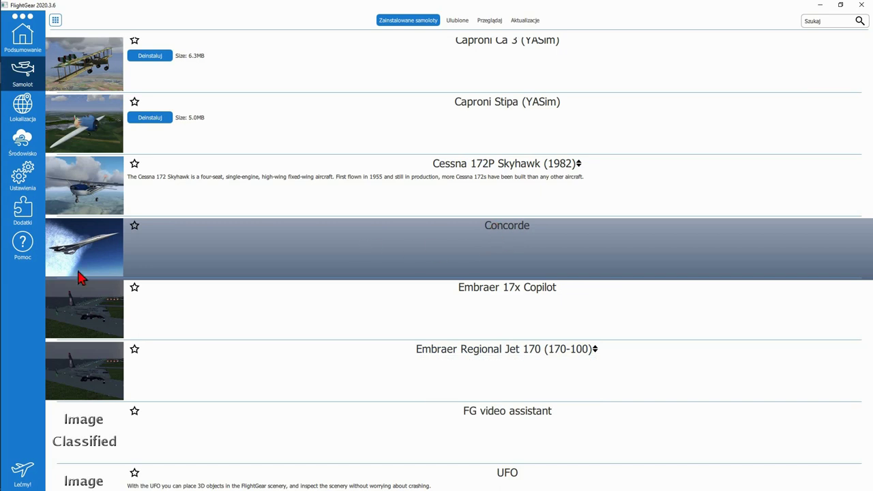
pyautogui.click(93, 253)
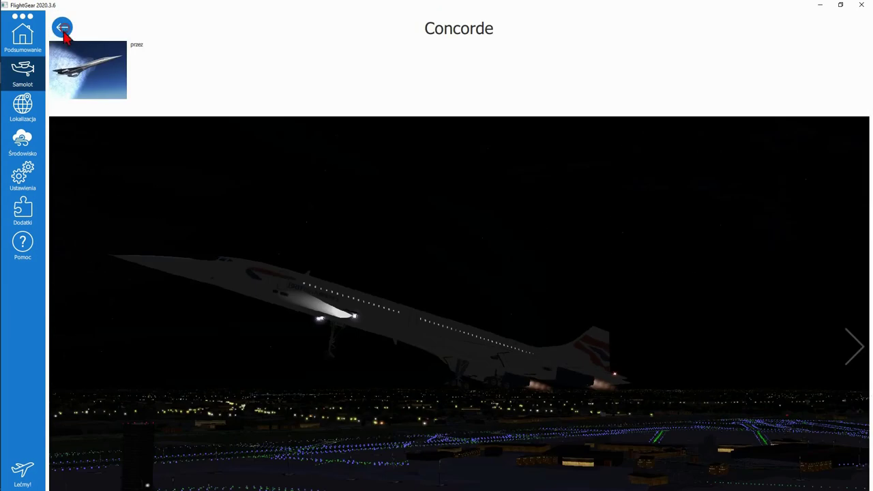
pyautogui.click(62, 27)
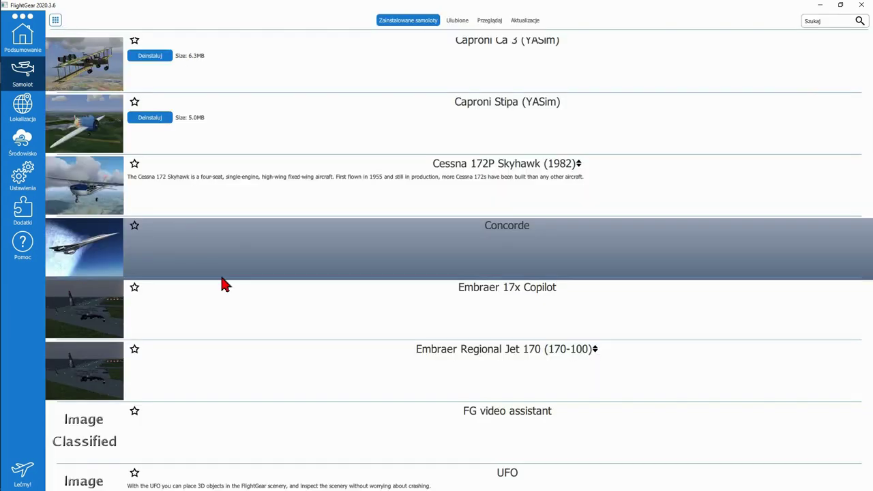
pyautogui.click(65, 351)
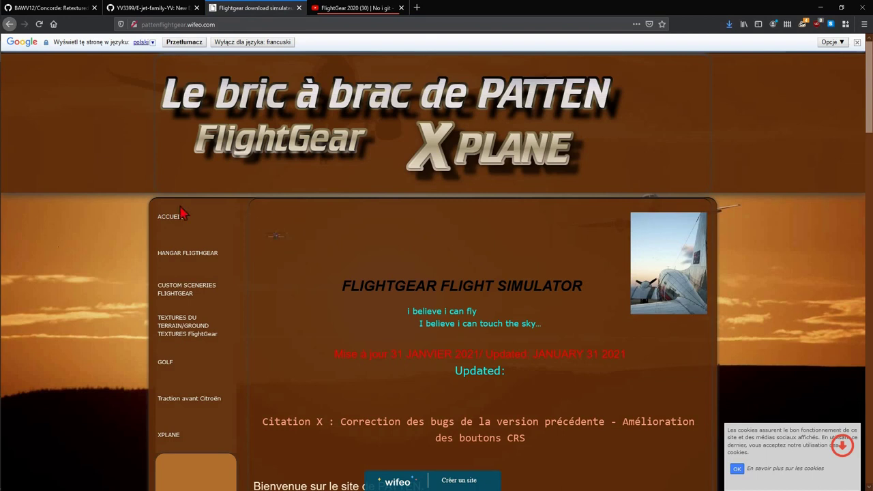
# Visit the PATTEN site's XPLANE page and return, and open the CAP 10 C page from the FlightGear hangar list in a new tab
pyautogui.click(170, 442)
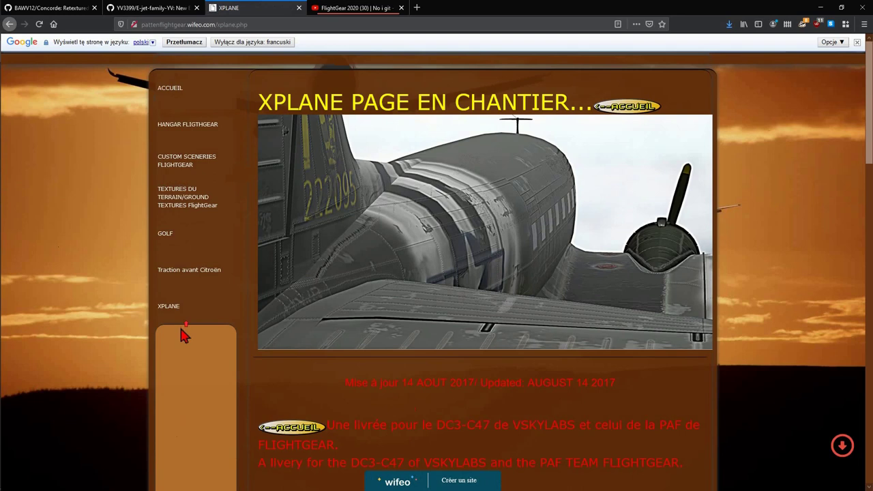
pyautogui.click(11, 25)
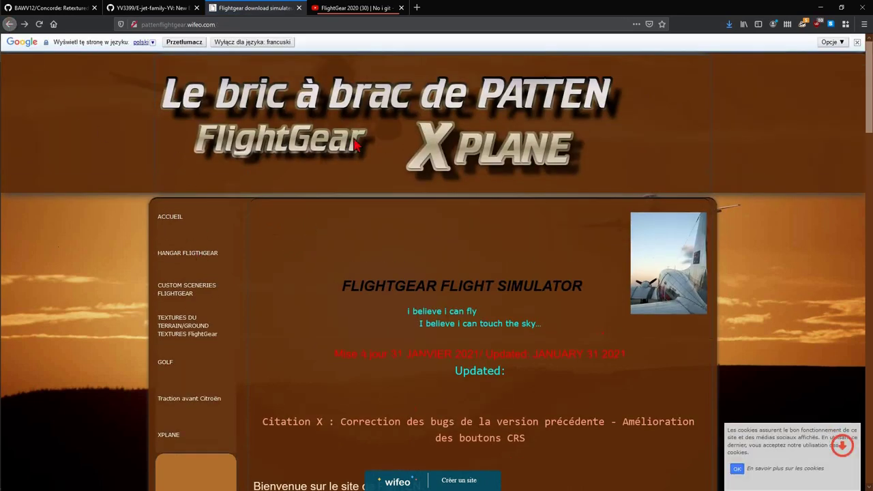
pyautogui.scroll(-3, 355, 143)
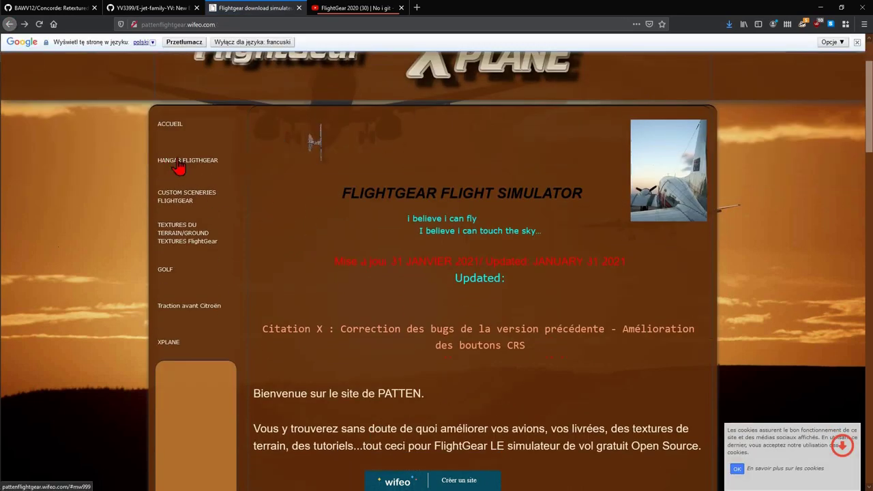
pyautogui.click(199, 170)
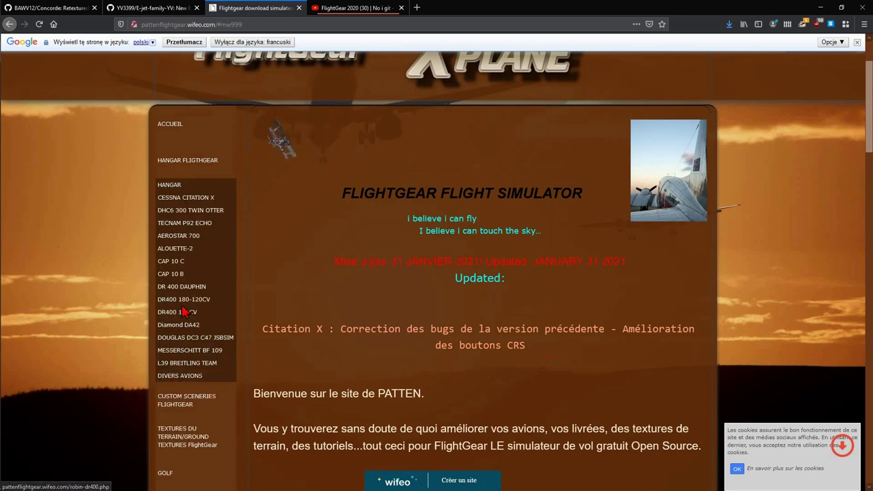
pyautogui.scroll(1, 179, 319)
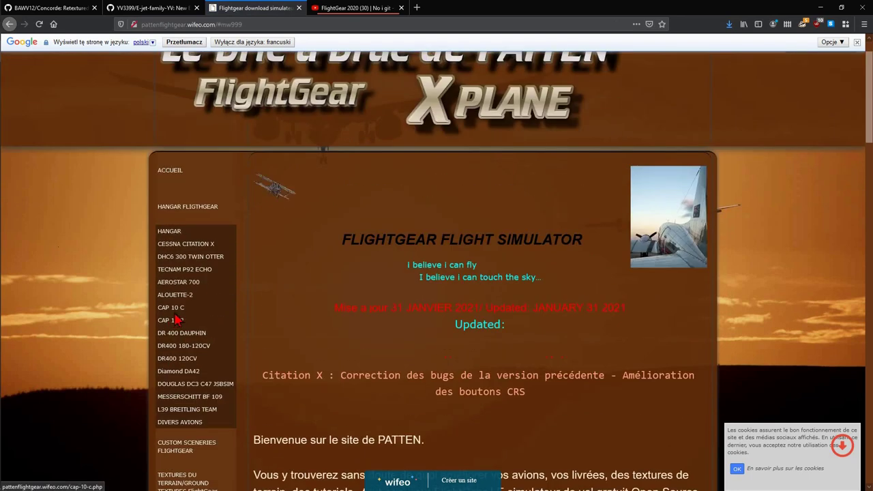
pyautogui.click(176, 319)
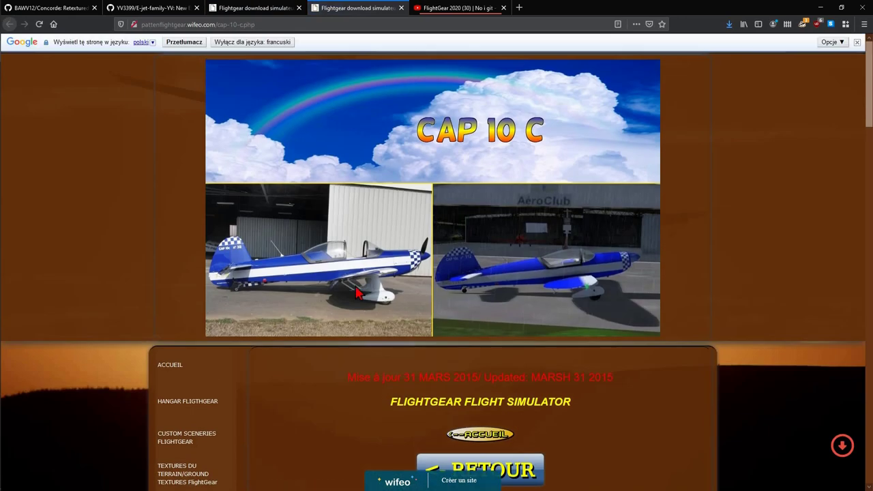
# Examine the CAP 10 C page's description and images, and expand the FlightGear hangar's list of aircraft
pyautogui.scroll(-2, 352, 300)
pyautogui.scroll(-5, 351, 303)
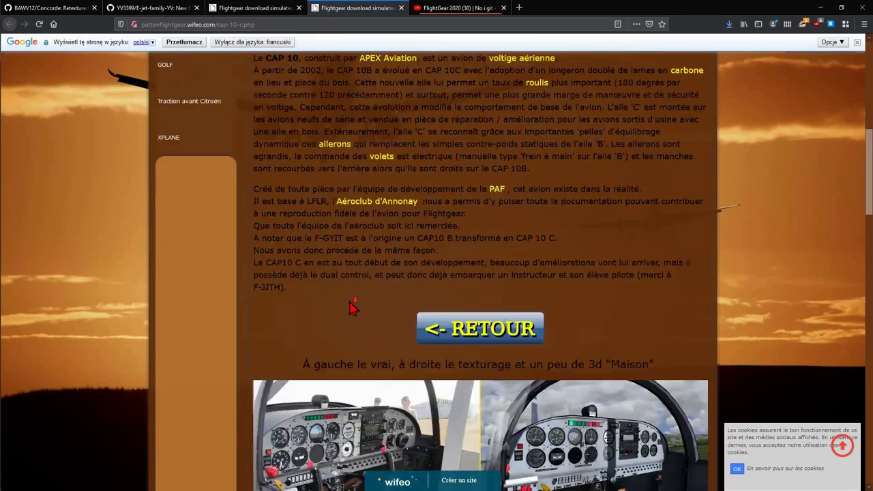
pyautogui.scroll(-3, 351, 307)
pyautogui.scroll(6, 350, 306)
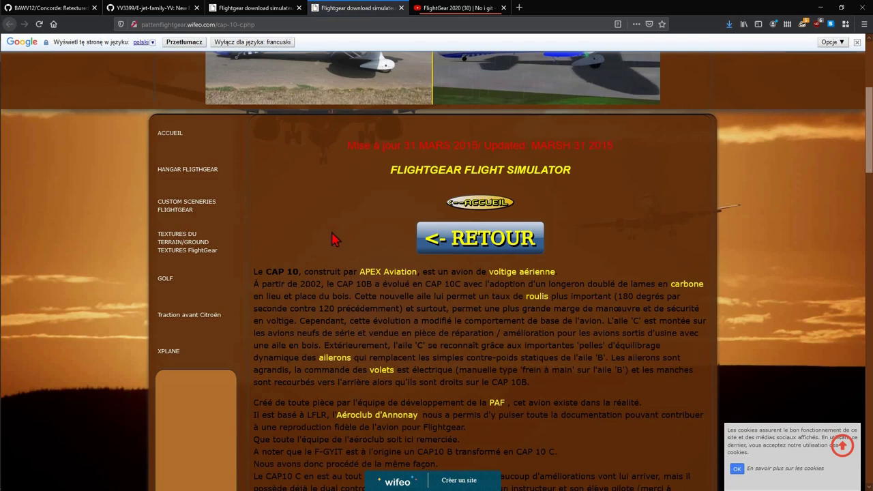
pyautogui.scroll(-7, 340, 289)
pyautogui.scroll(-7, 338, 289)
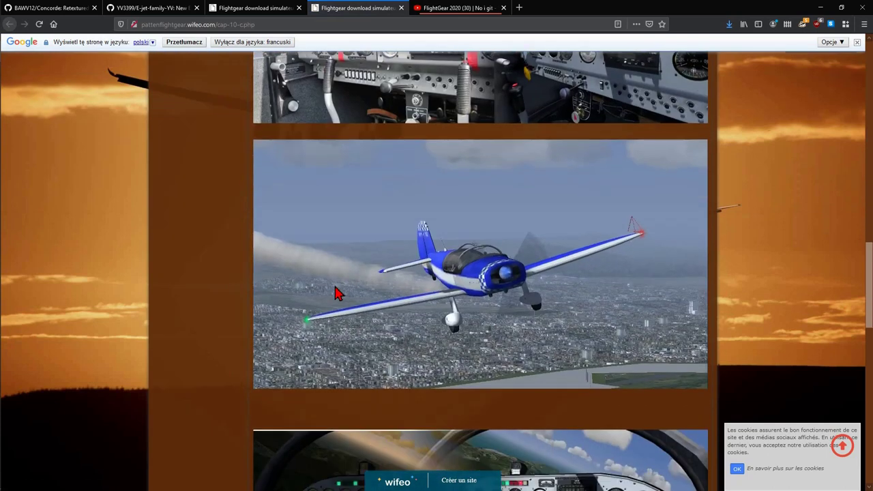
pyautogui.scroll(4, 336, 297)
pyautogui.scroll(11, 335, 297)
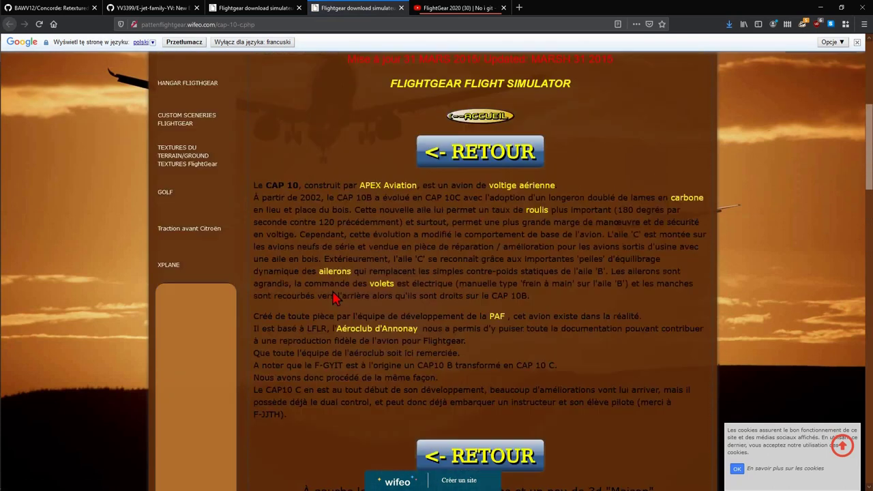
pyautogui.scroll(-2, 315, 298)
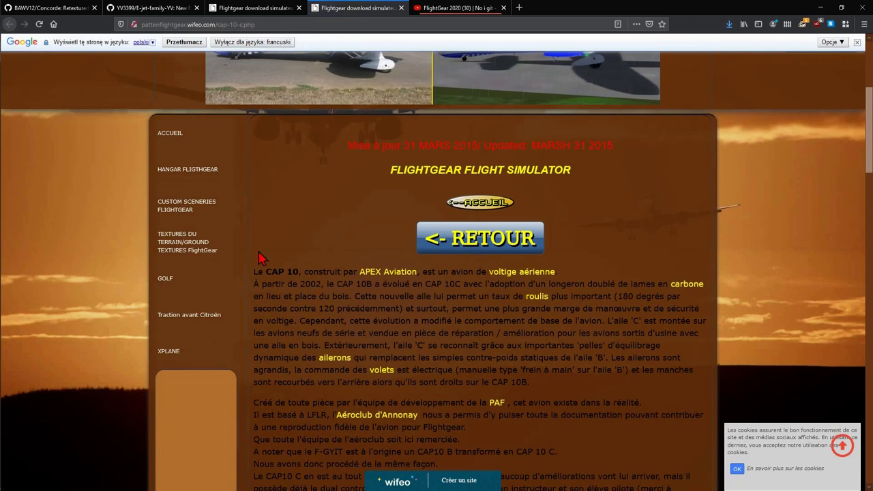
pyautogui.click(196, 177)
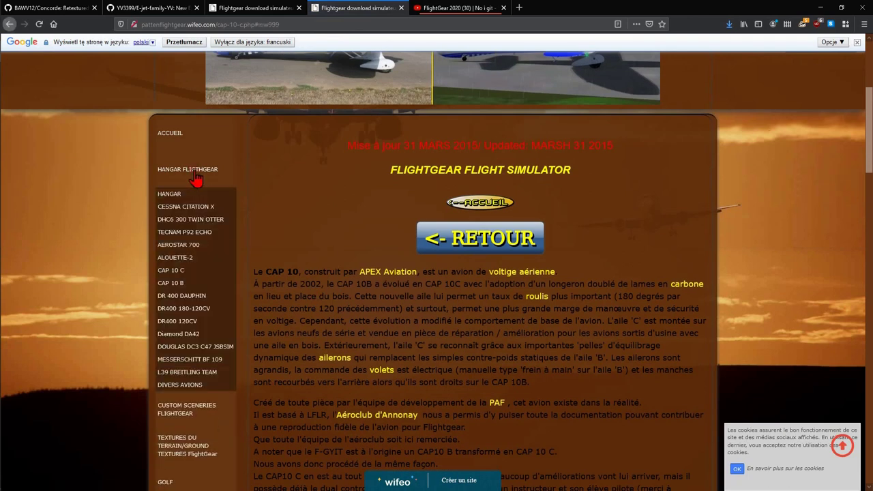
# Open the Cessna Citation X page from the FlightGear hangar list in a new tab and examine its update date and acknowledgement text
pyautogui.click(164, 209)
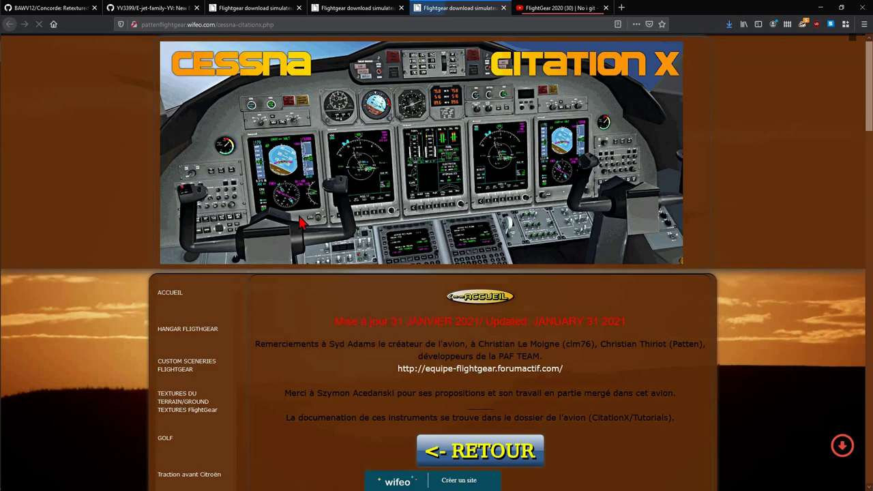
pyautogui.scroll(-5, 317, 225)
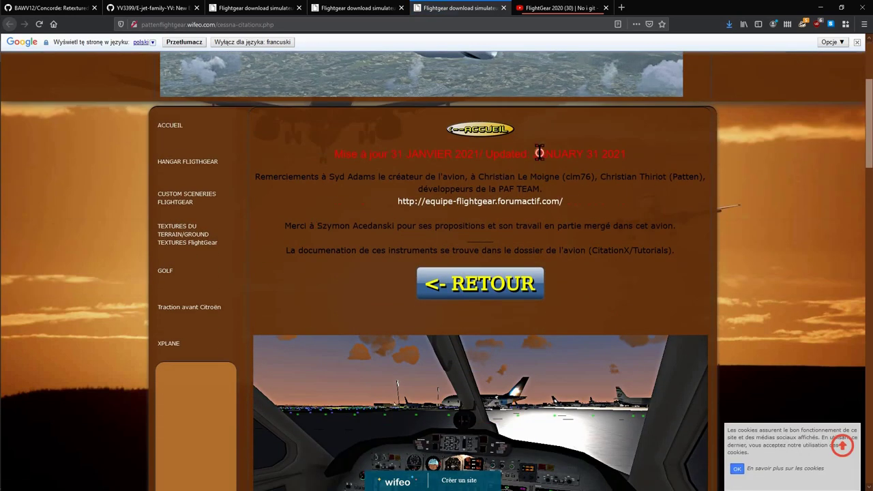
pyautogui.doubleClick(538, 151)
pyautogui.doubleClick(613, 154)
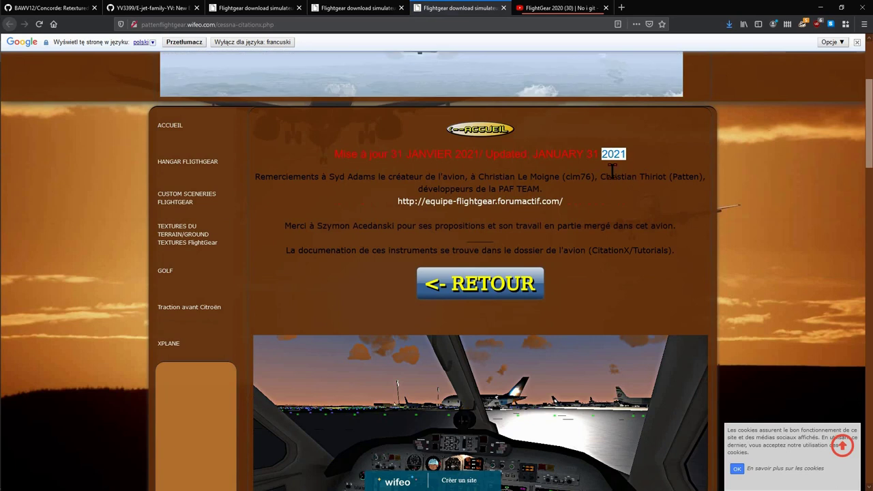
pyautogui.click(358, 249)
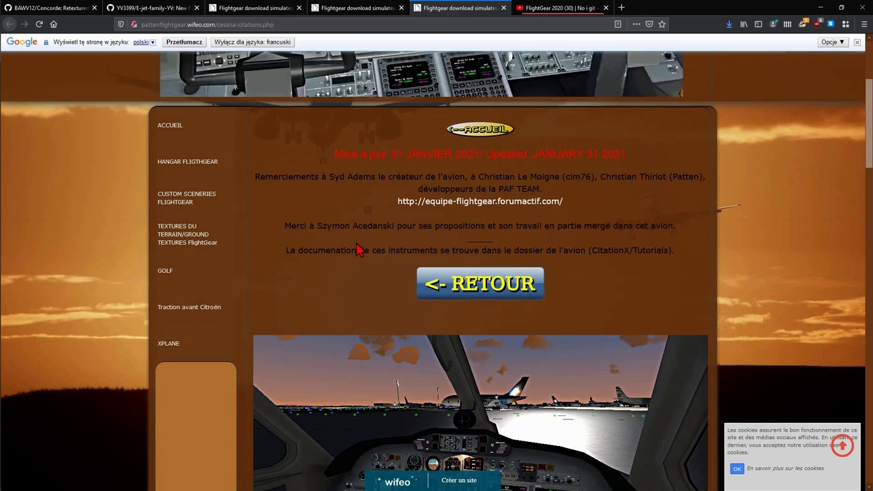
pyautogui.scroll(-1, 285, 225)
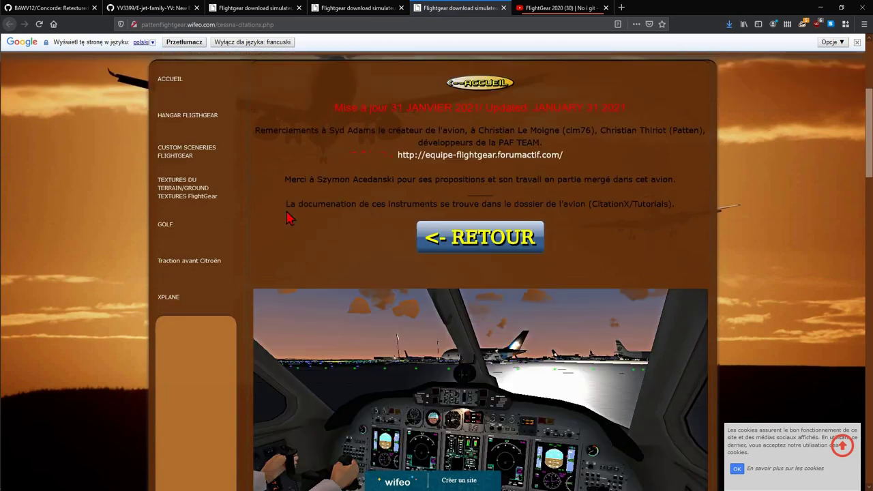
pyautogui.moveTo(285, 178); pyautogui.dragTo(668, 201)
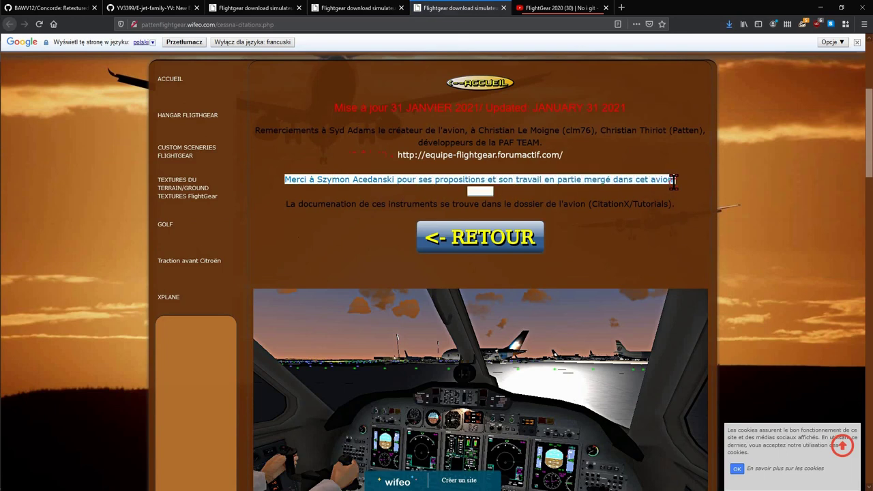